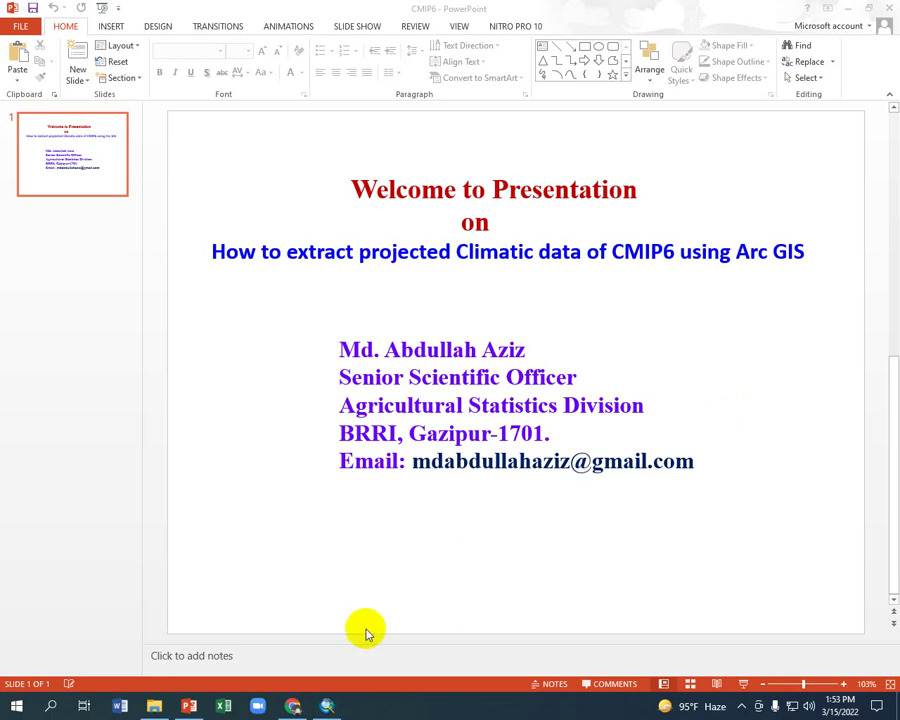
Step: Open the browser and run a Google search for NEX GDDP
left_click(294, 707)
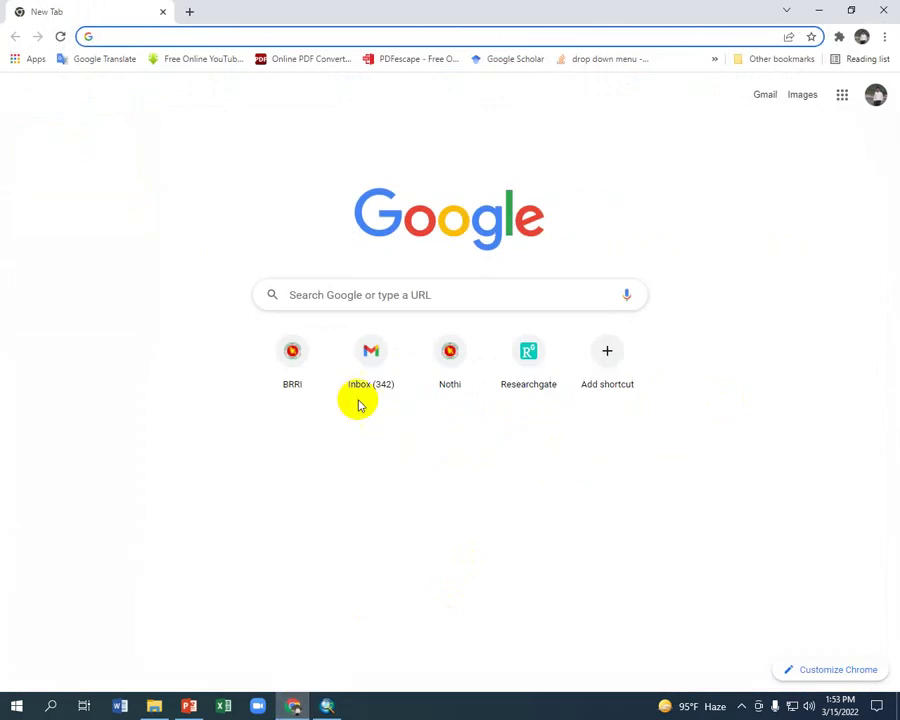
left_click(302, 294)
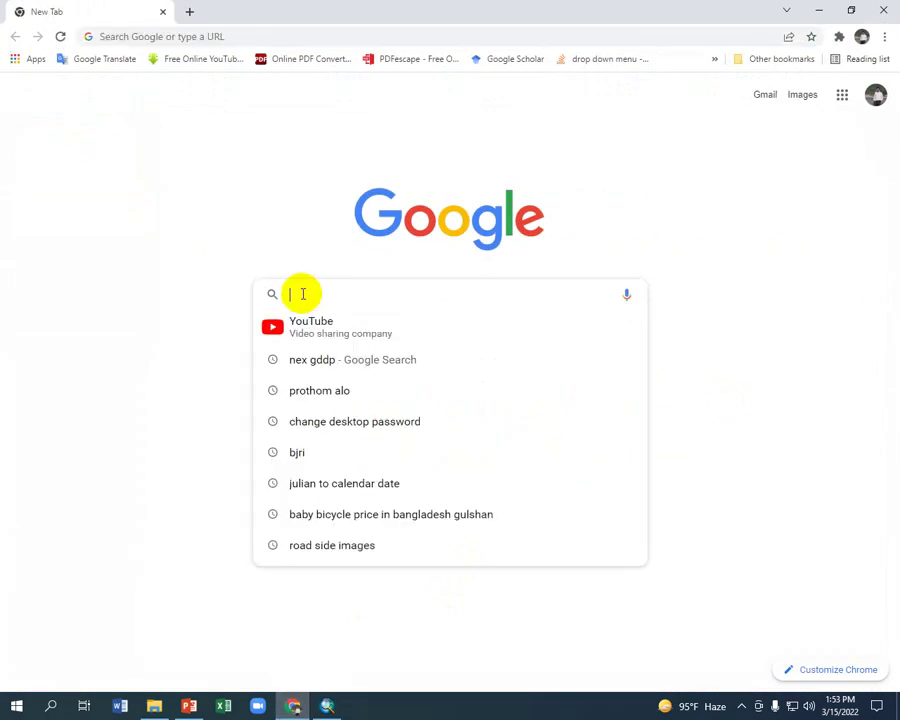
type("NE")
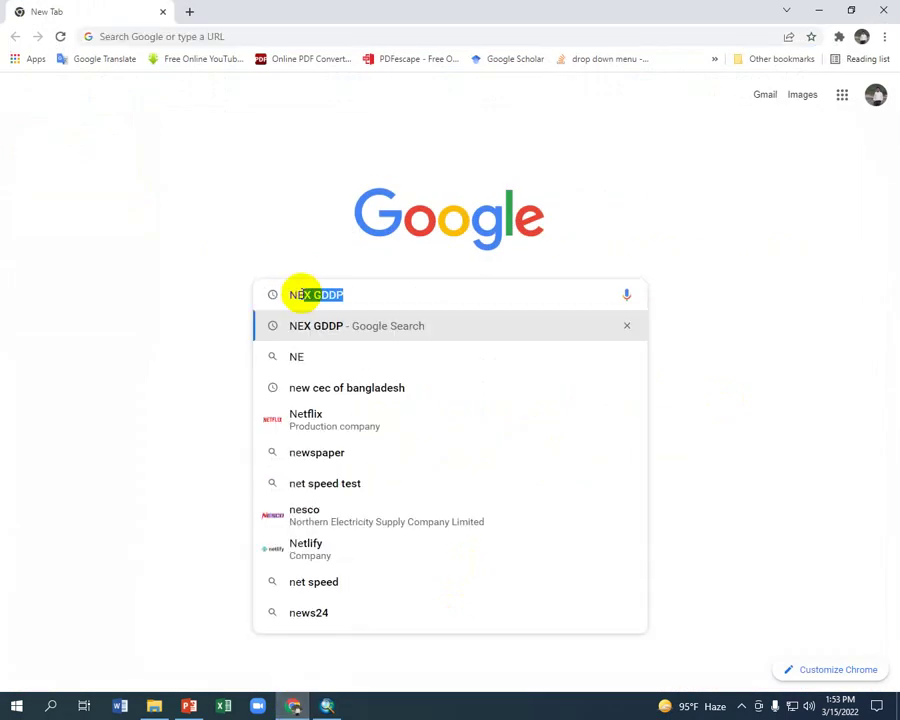
type("X")
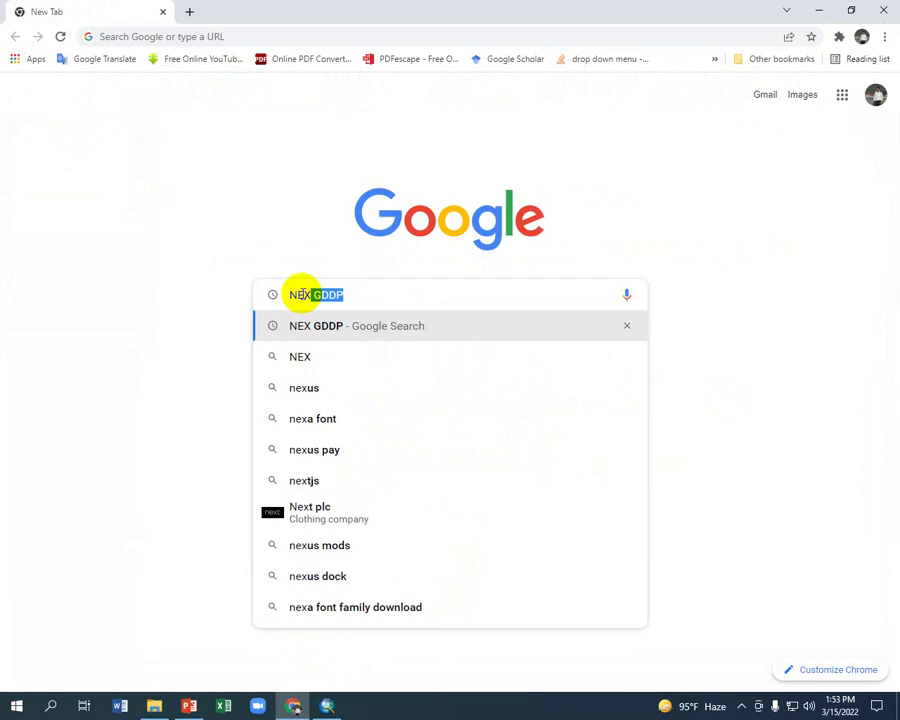
key("Return")
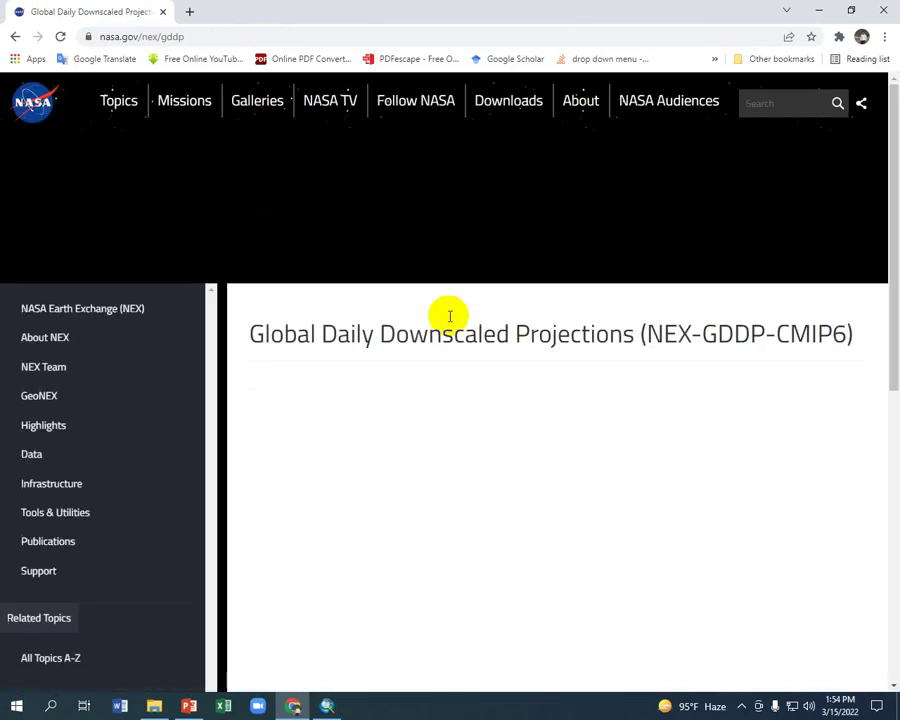
Step: Follow the dataset's doi.org link to the NCCS NEX-GDDP-CMIP6 page and scroll to Data Access
scroll(453, 325, "down", 8)
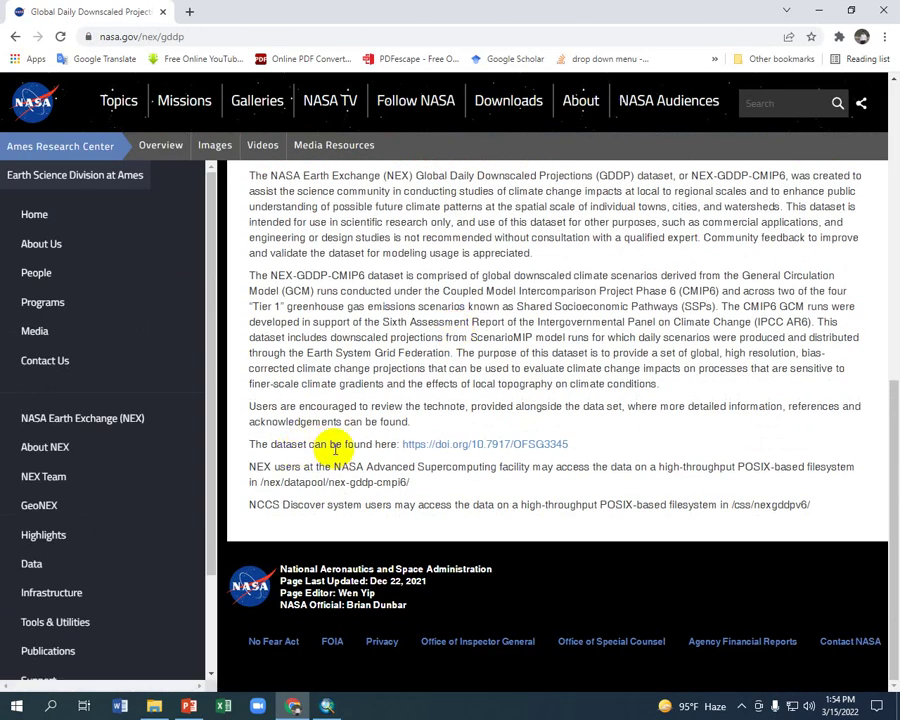
left_click(521, 453)
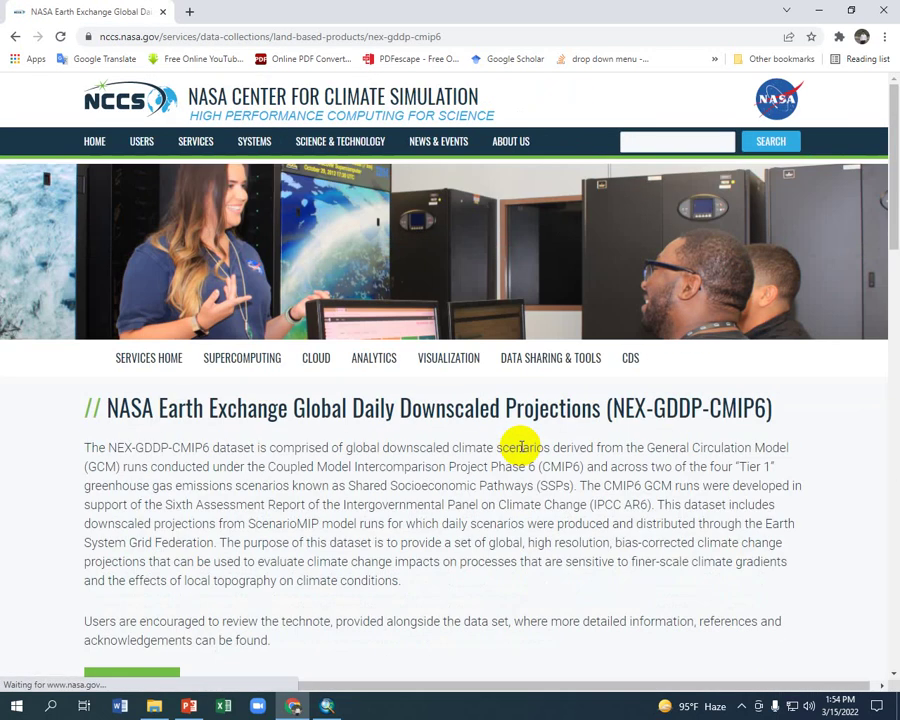
scroll(512, 450, "down", 2)
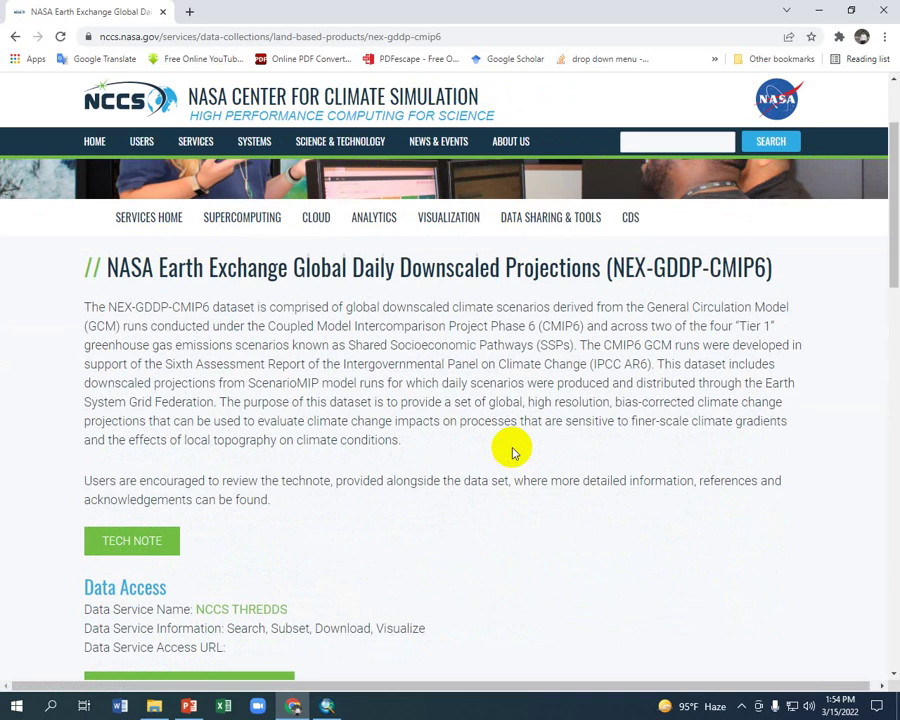
scroll(511, 452, "down", 2)
scroll(510, 450, "up", 2)
scroll(480, 450, "down", 1)
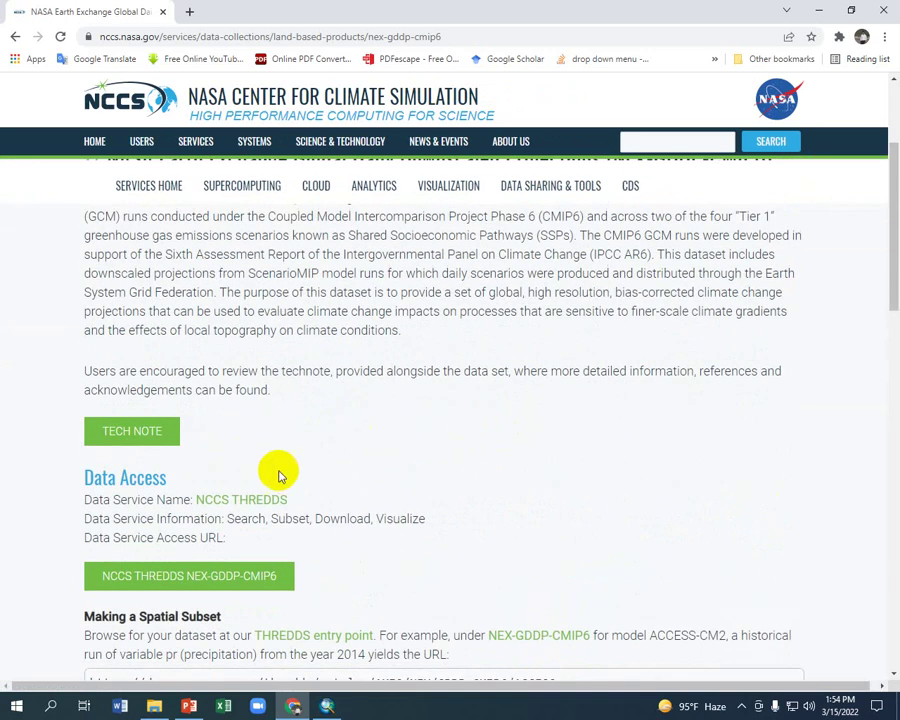
Step: Open the NEX-GDDP-CMIP6 Tech Note PDF and scroll to its variable table listing tasmin
left_click(160, 437)
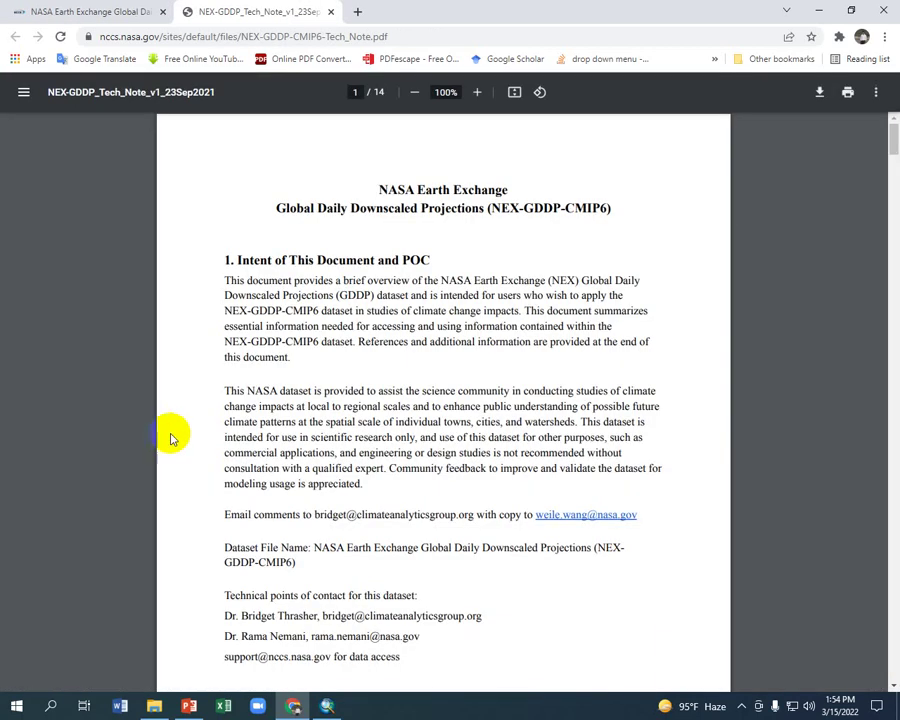
scroll(388, 490, "down", 10)
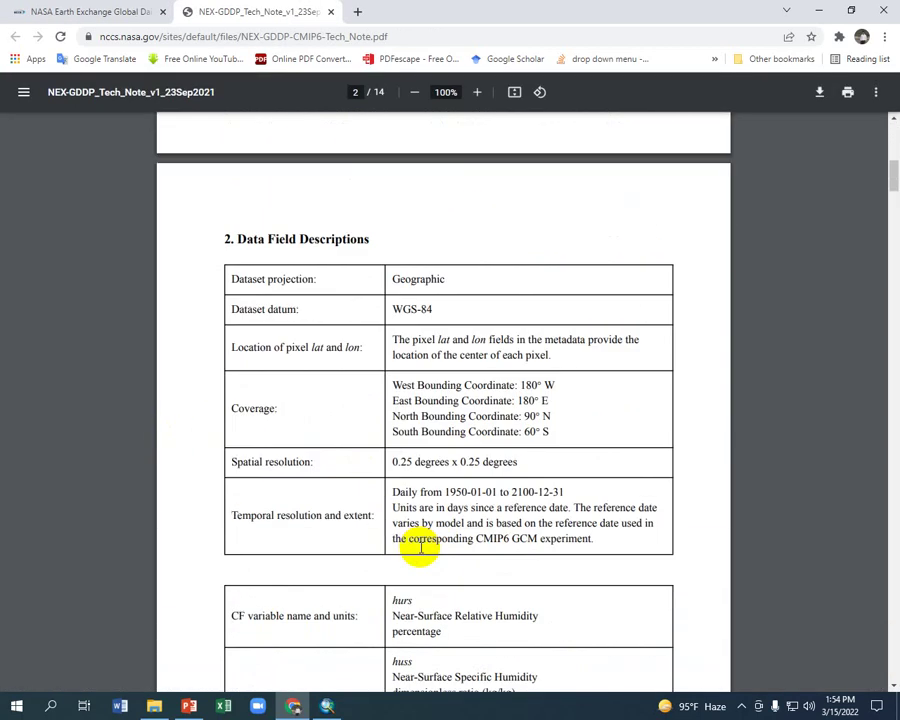
scroll(421, 547, "up", 2)
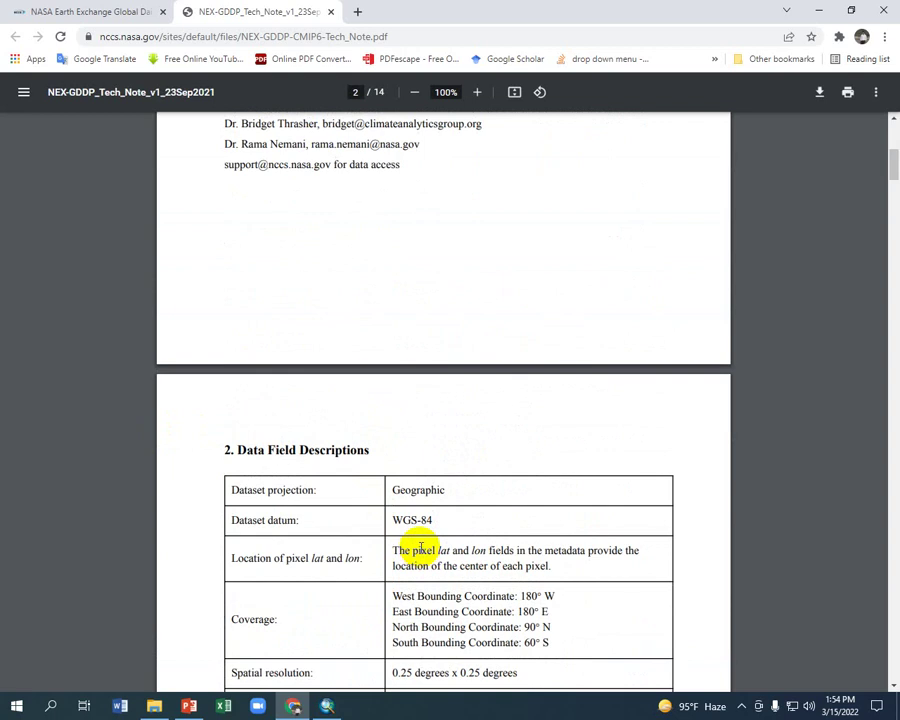
scroll(420, 548, "down", 2)
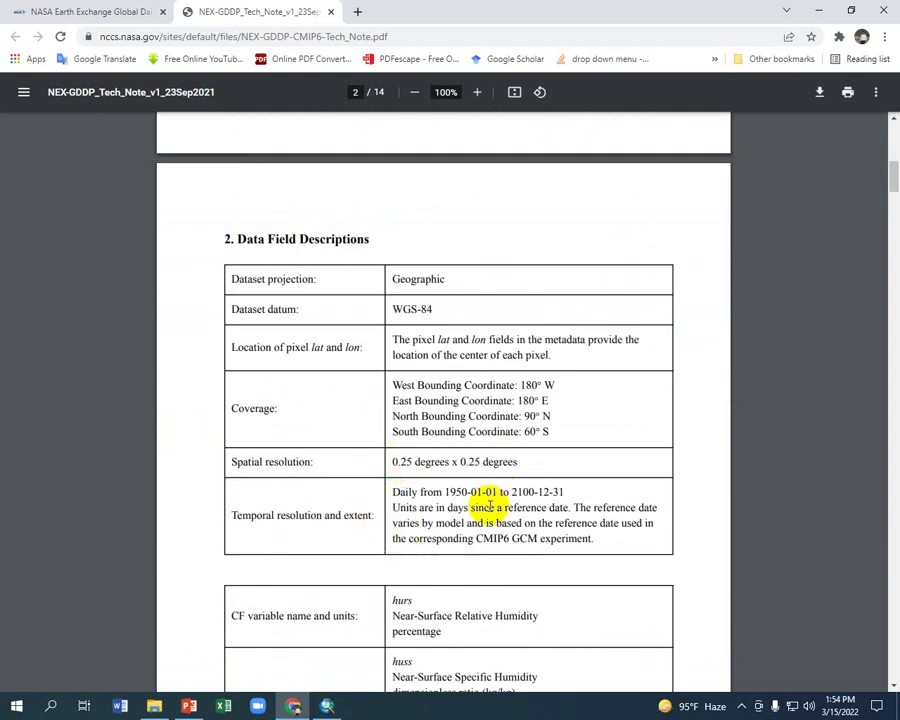
scroll(496, 460, "down", 3)
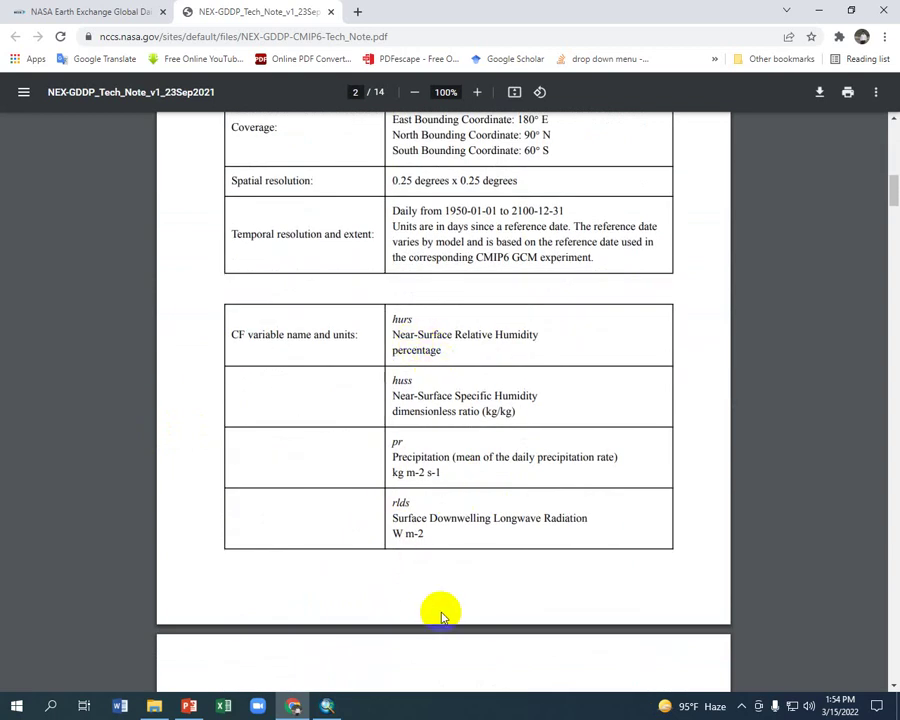
scroll(470, 490, "down", 3)
scroll(465, 562, "down", 2)
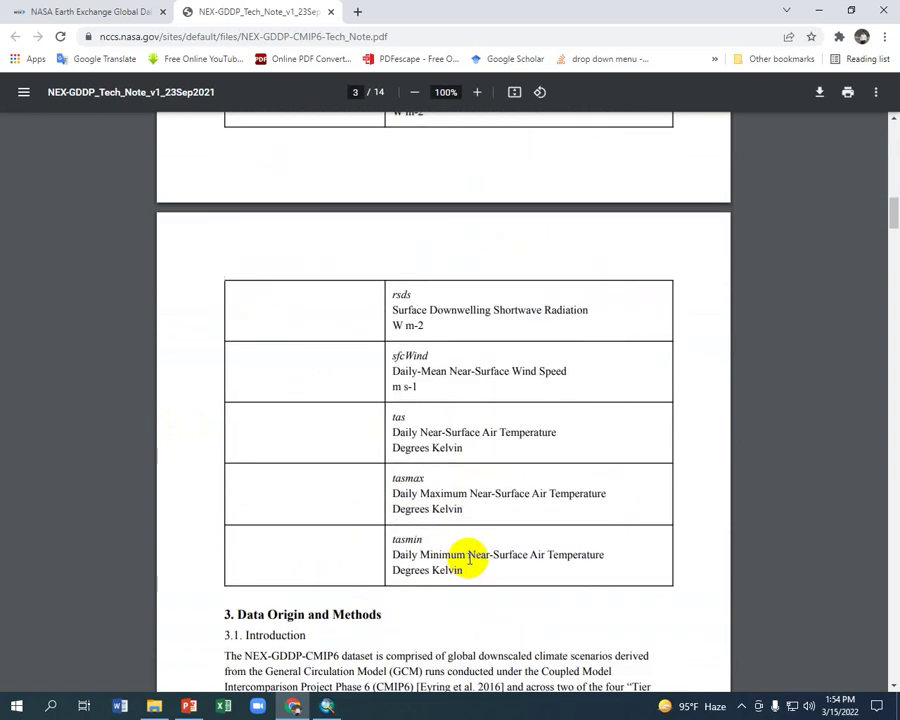
Step: Return to the NCCS dataset page and scroll down to the THREDDS catalog link
left_click(68, 13)
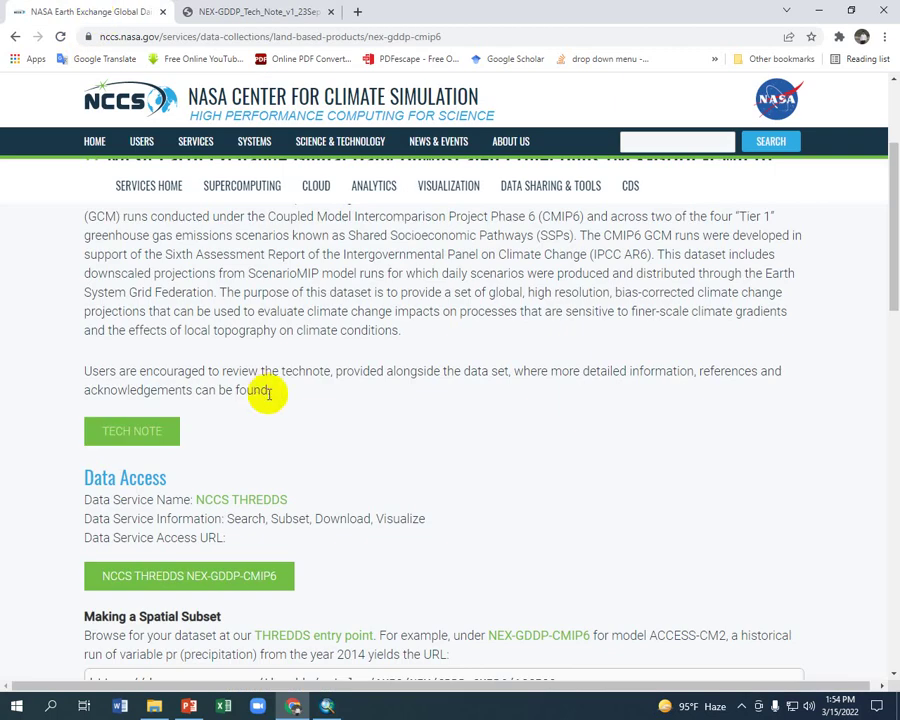
scroll(270, 396, "down", 3)
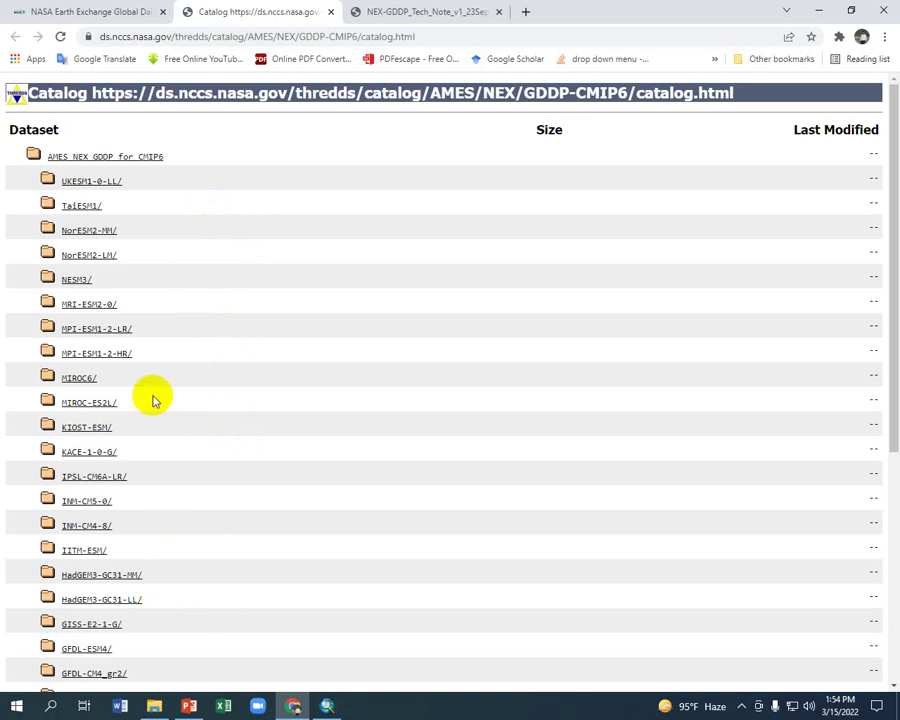
Step: Open the MIROC6 model folder and scroll through to the ssp585 tasmin 2050 file
left_click(79, 379)
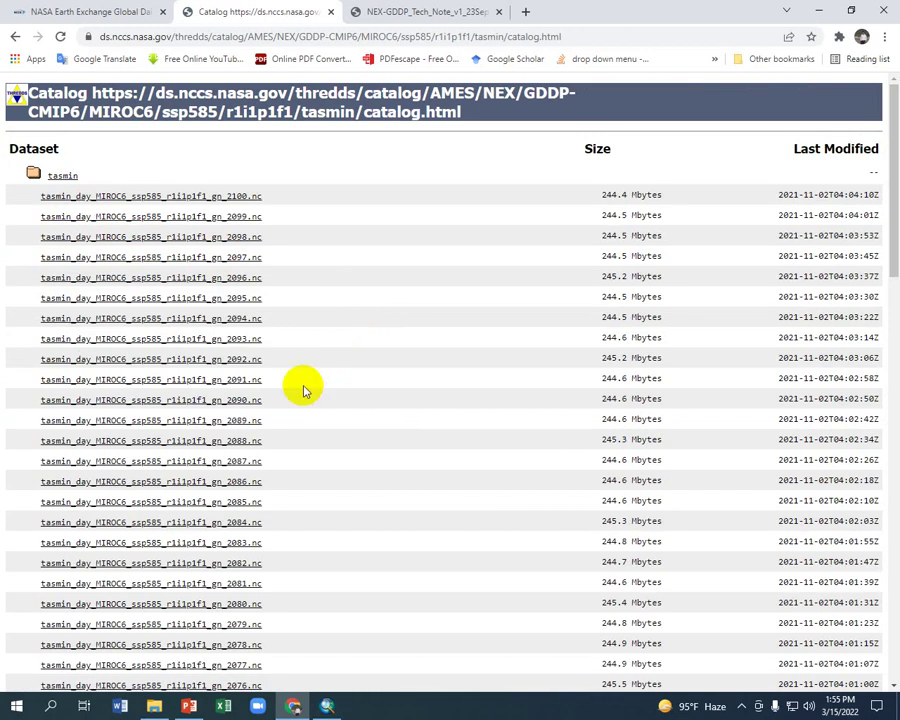
scroll(222, 444, "down", 5)
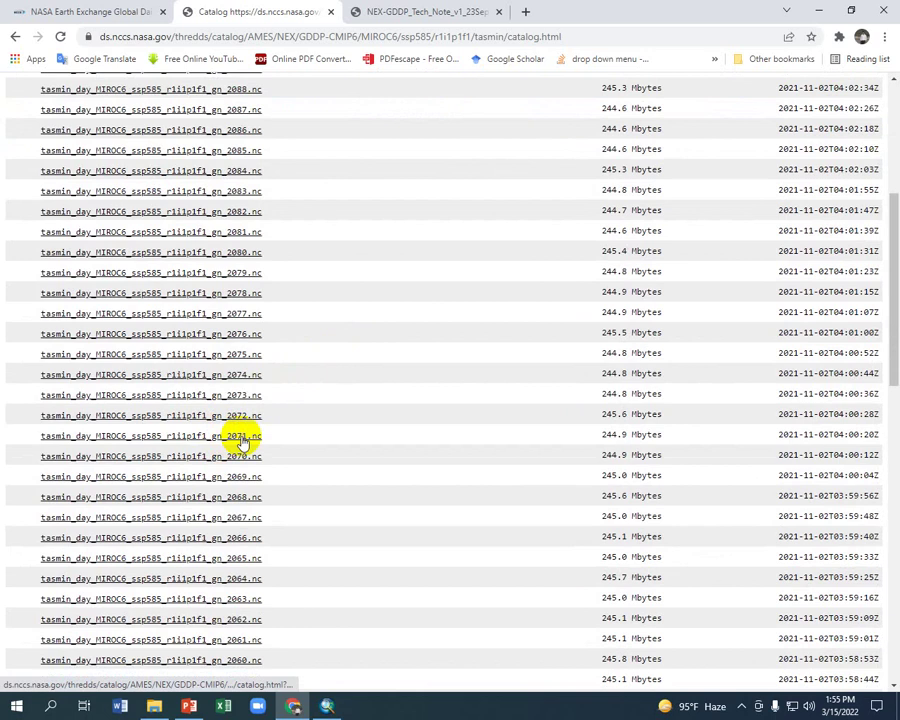
scroll(242, 443, "down", 3)
scroll(242, 441, "down", 2)
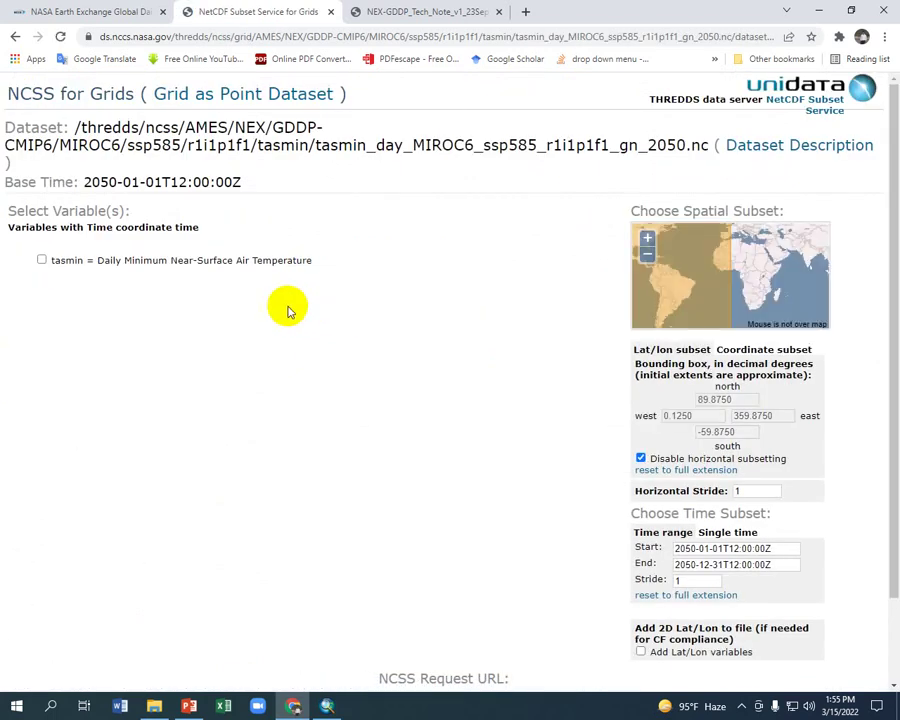
Step: Select tasmin and set the bounding box to north 28, south 20, west 86, east 96
left_click(41, 261)
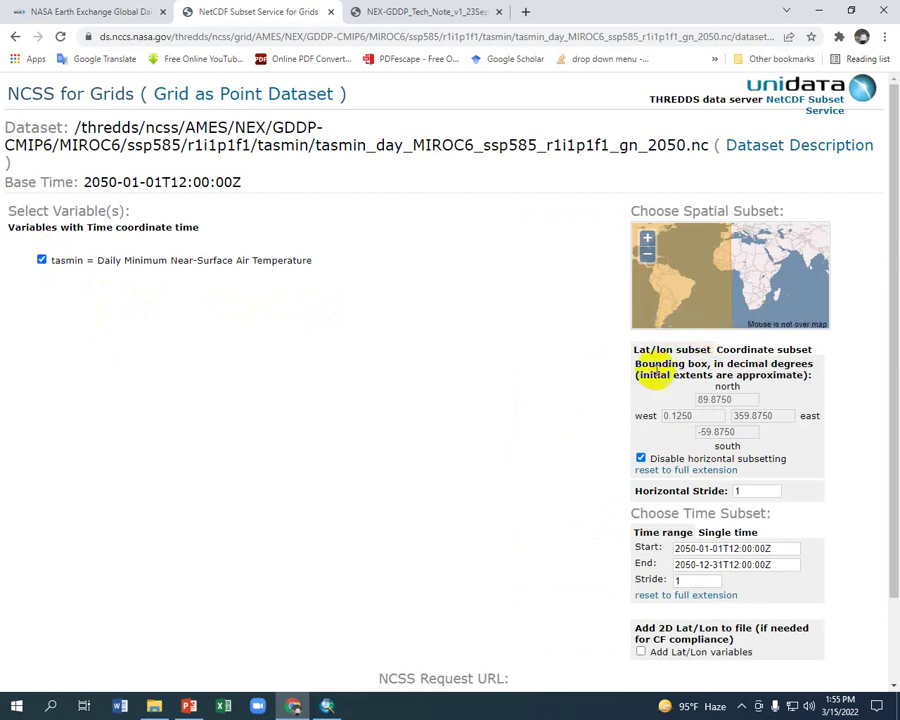
left_click(641, 459)
left_click_drag(733, 399, 670, 397)
type("28")
left_click_drag(745, 434, 572, 426)
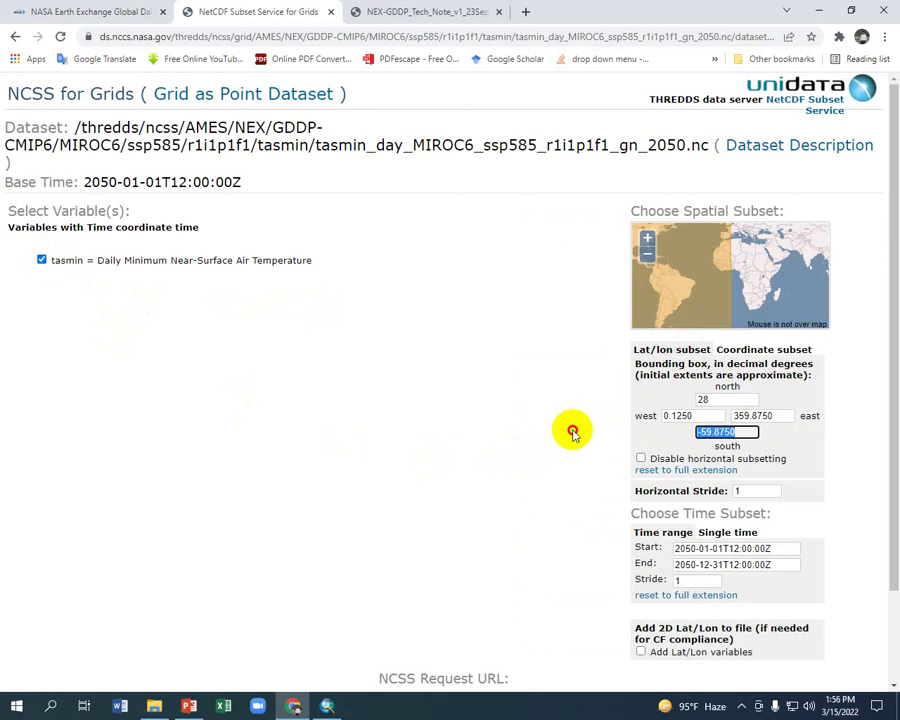
key("BackSpace")
type("20")
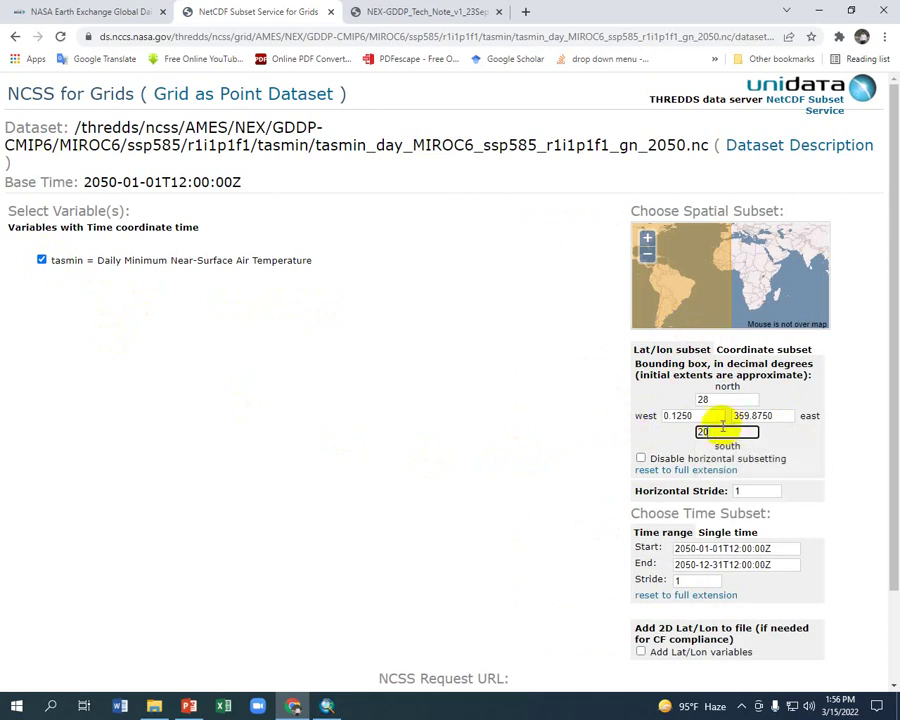
left_click_drag(694, 416, 596, 414)
key("BackSpace")
type("86")
left_click_drag(792, 416, 683, 410)
key("BackSpace")
type("96")
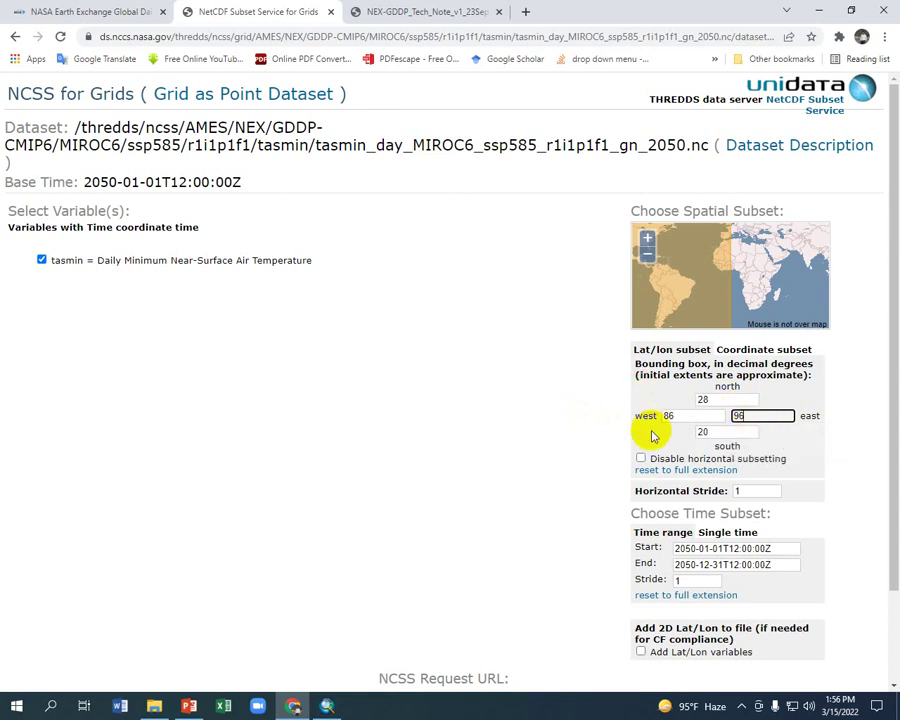
Step: Set the time range to 2050-07-01 through 2050-07-02, download the subset, and view Downloads
scroll(650, 440, "down", 3)
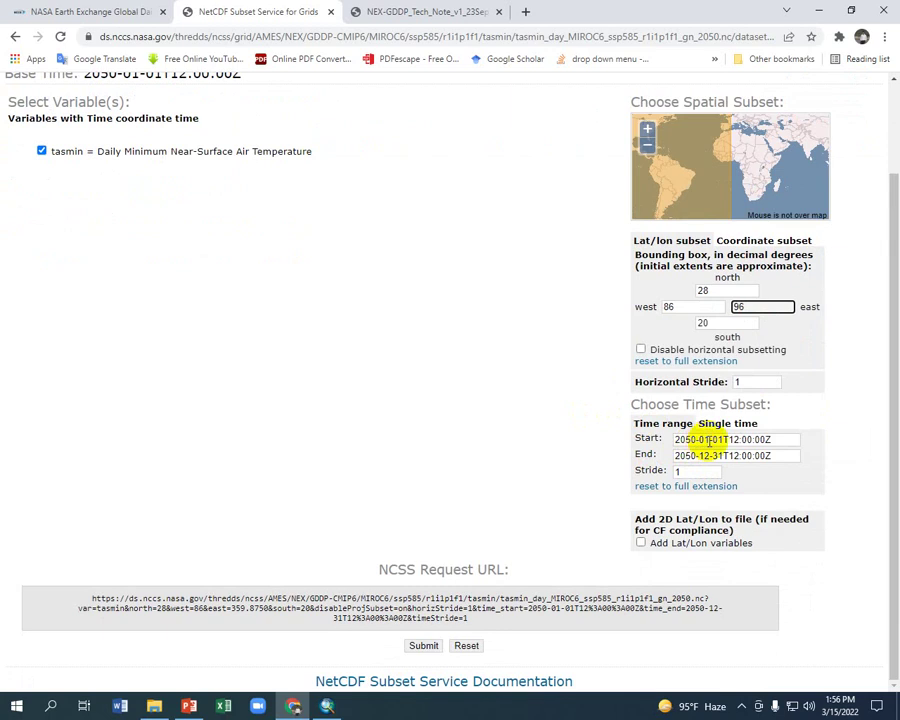
left_click(709, 440)
key("BackSpace")
type("7")
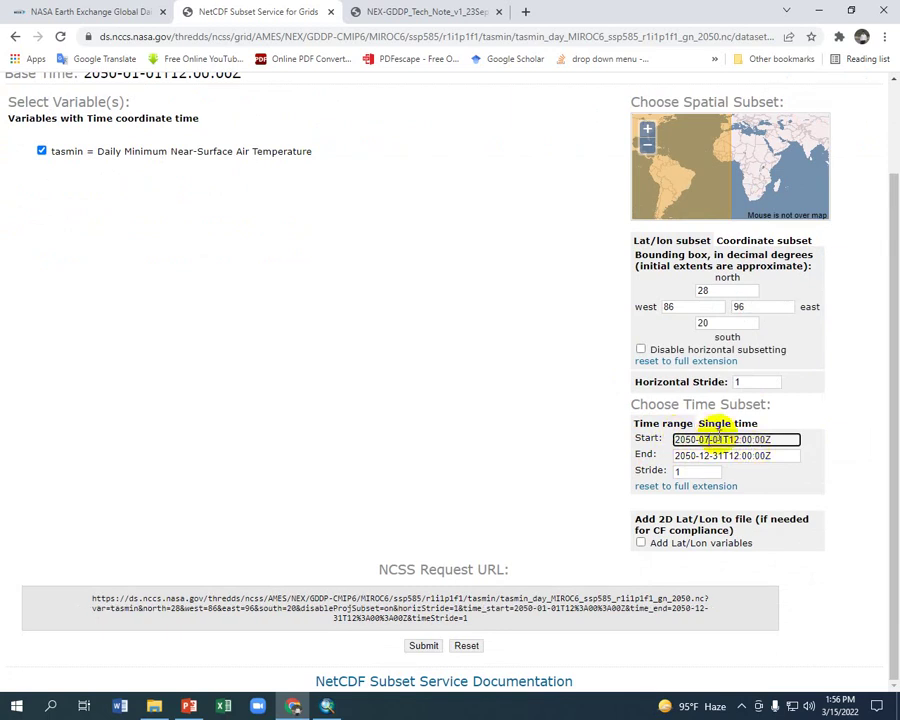
left_click(711, 456)
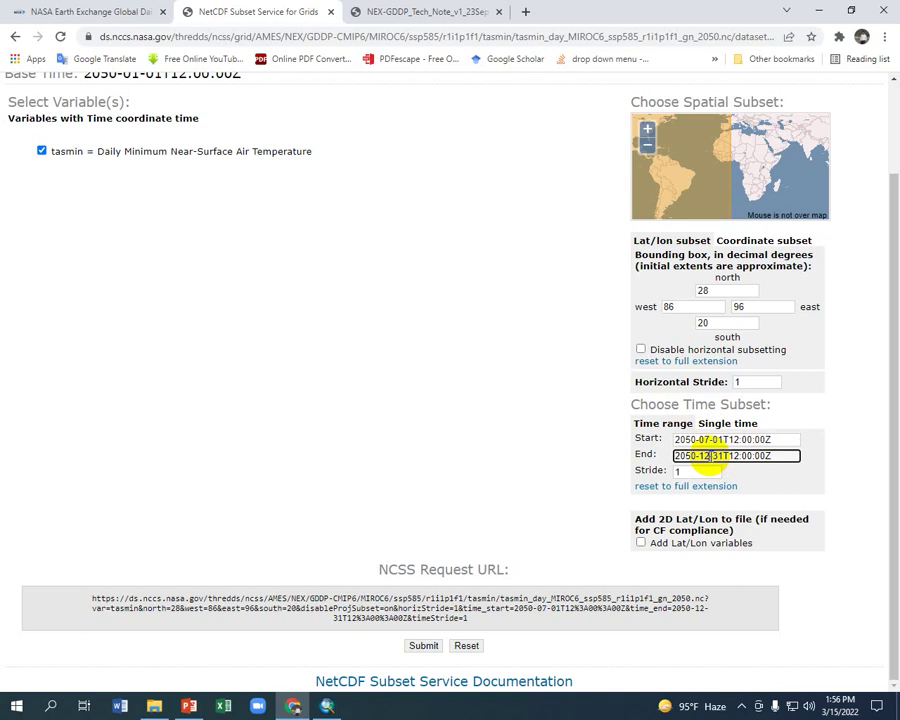
key("BackSpace")
key("BackSpace")
type("07-0")
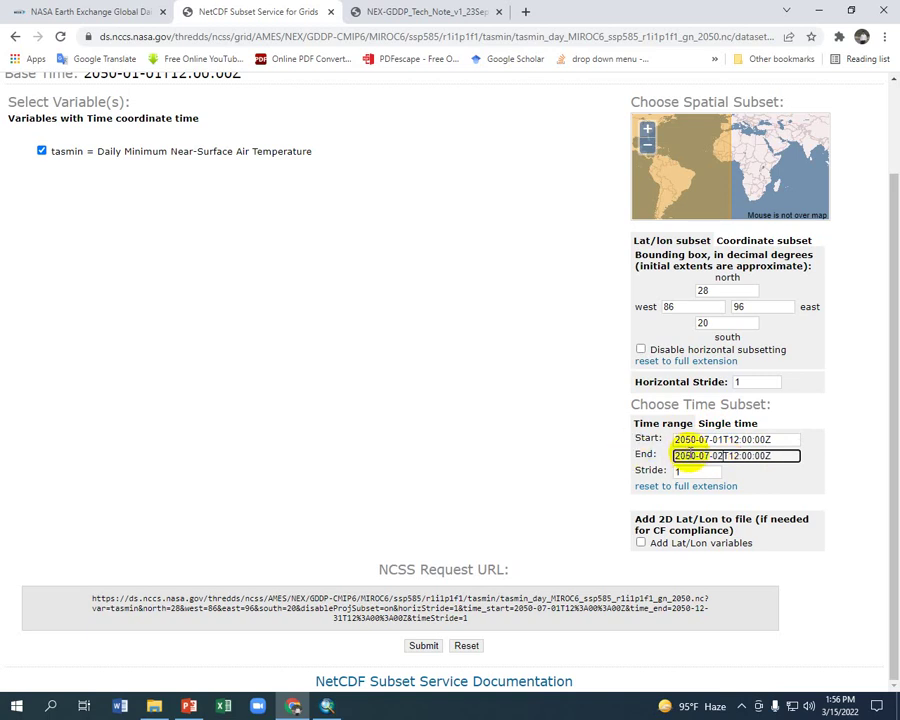
left_click_drag(726, 452, 673, 456)
left_click(720, 463)
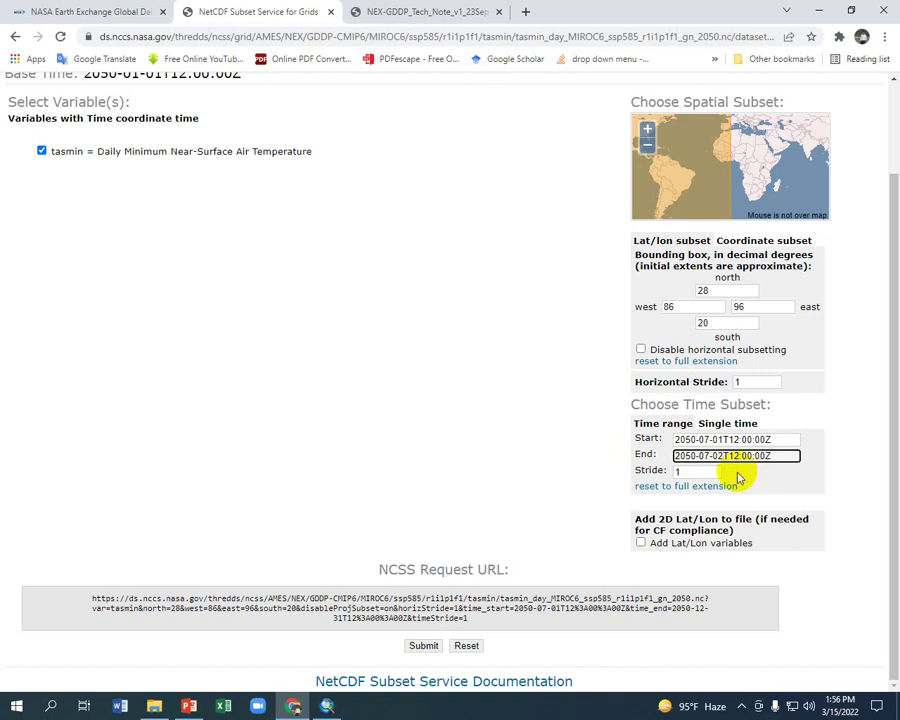
left_click(426, 646)
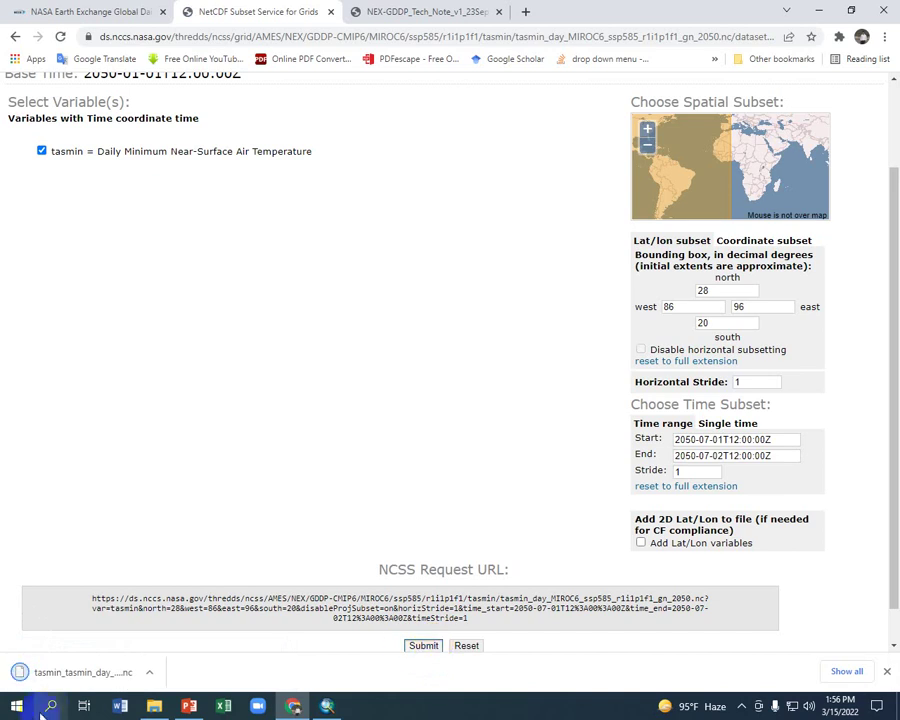
left_click(155, 707)
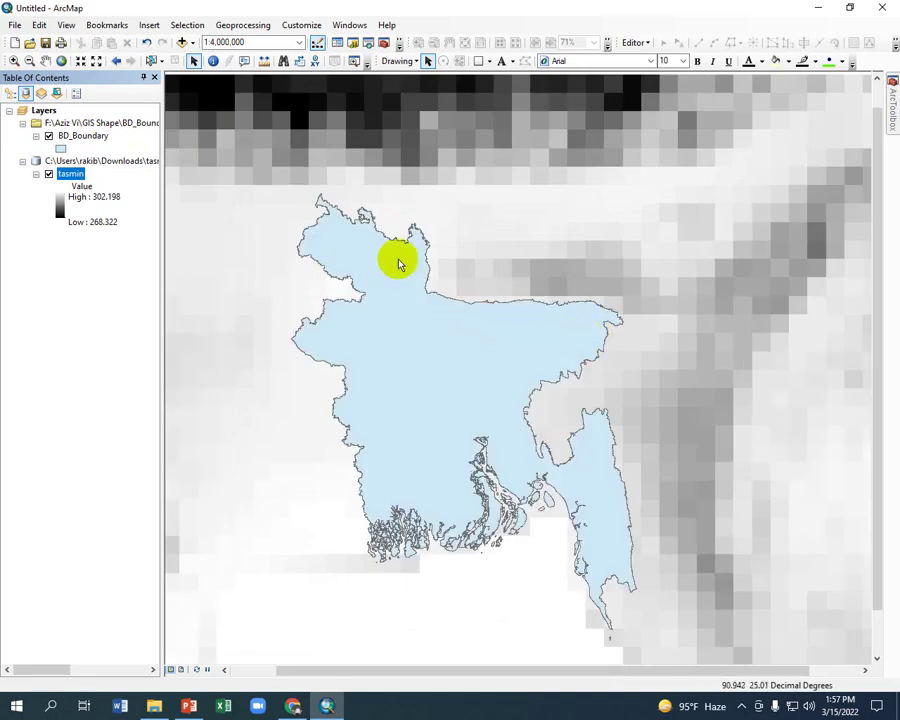
Step: Run Extract by Mask on tasmin with BD_Boundary as the mask, creating Extract_tasm3
left_click(368, 46)
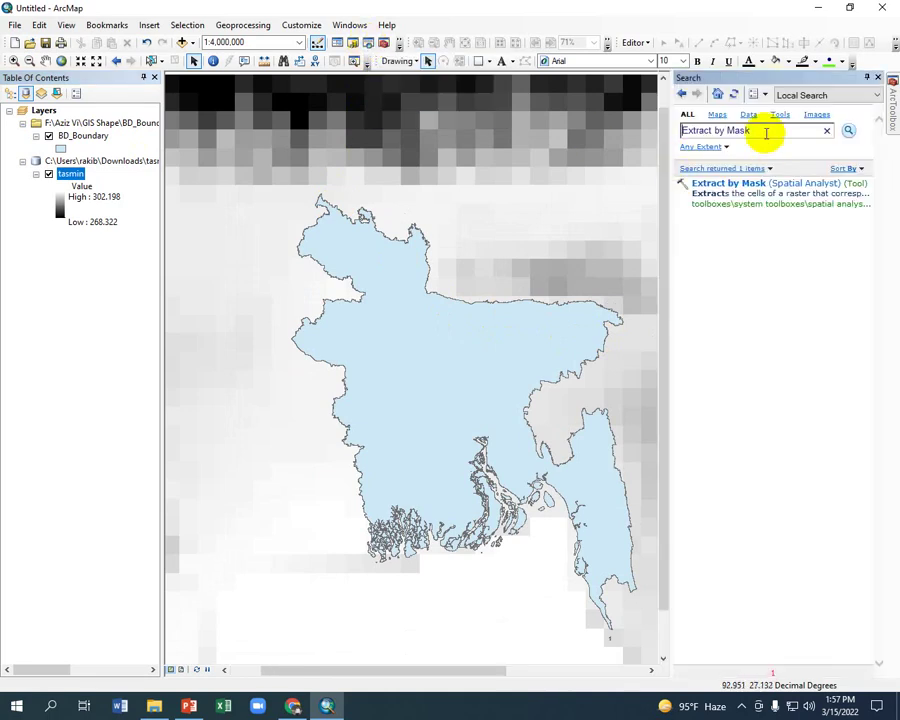
left_click_drag(766, 131, 639, 128)
key("BackSpace")
type("Extra")
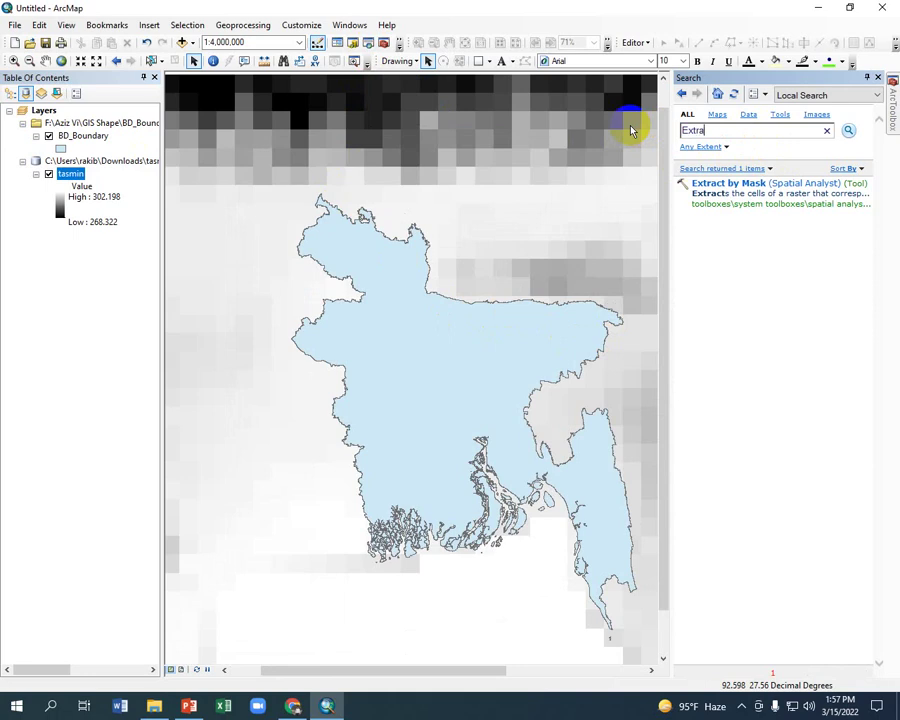
type("ct by Mask")
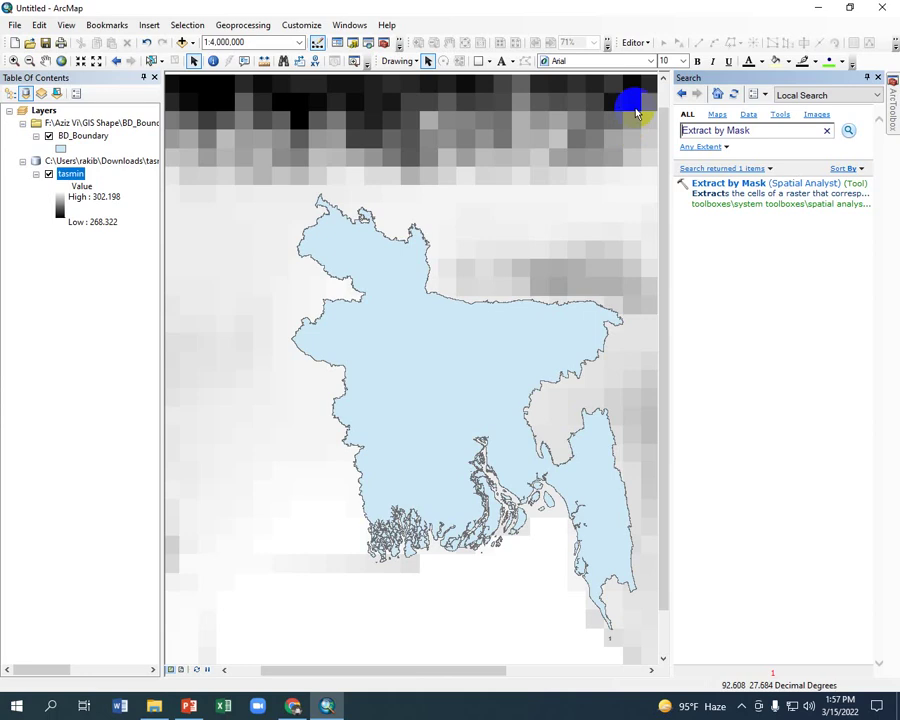
left_click(692, 184)
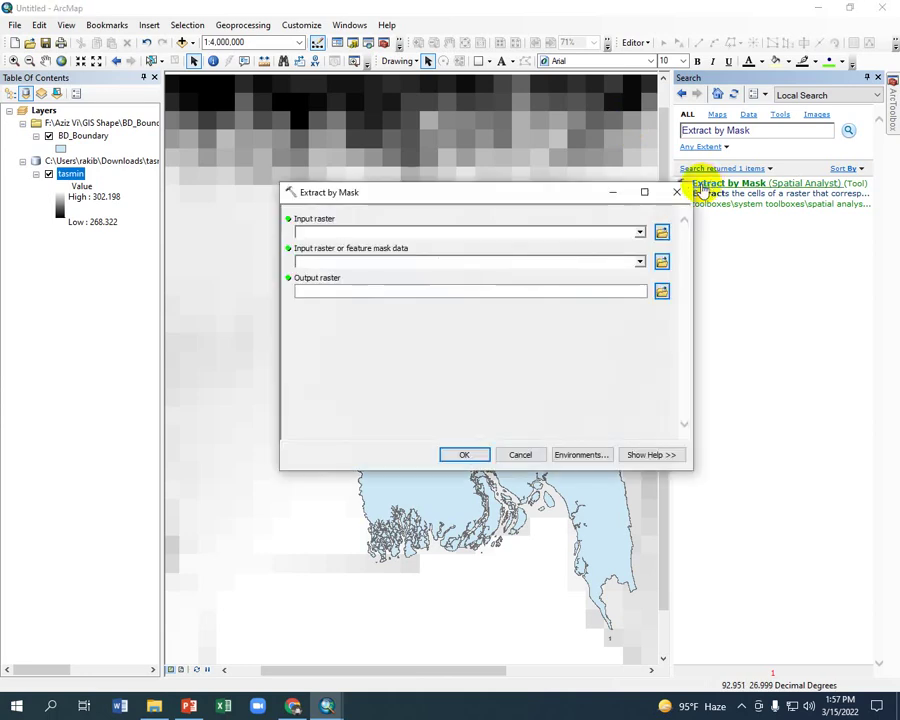
left_click(639, 232)
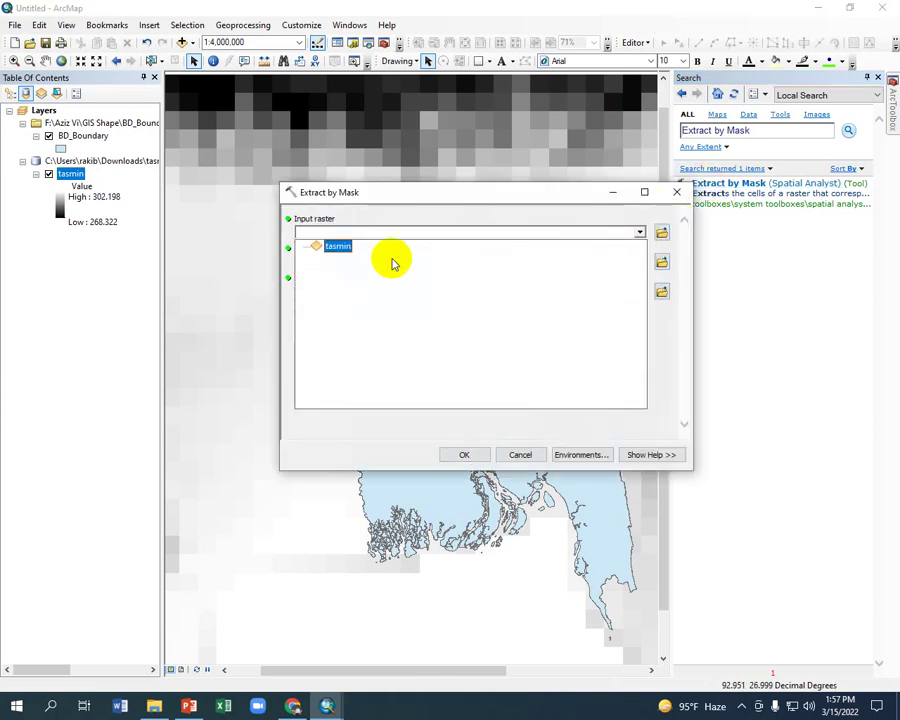
left_click(339, 248)
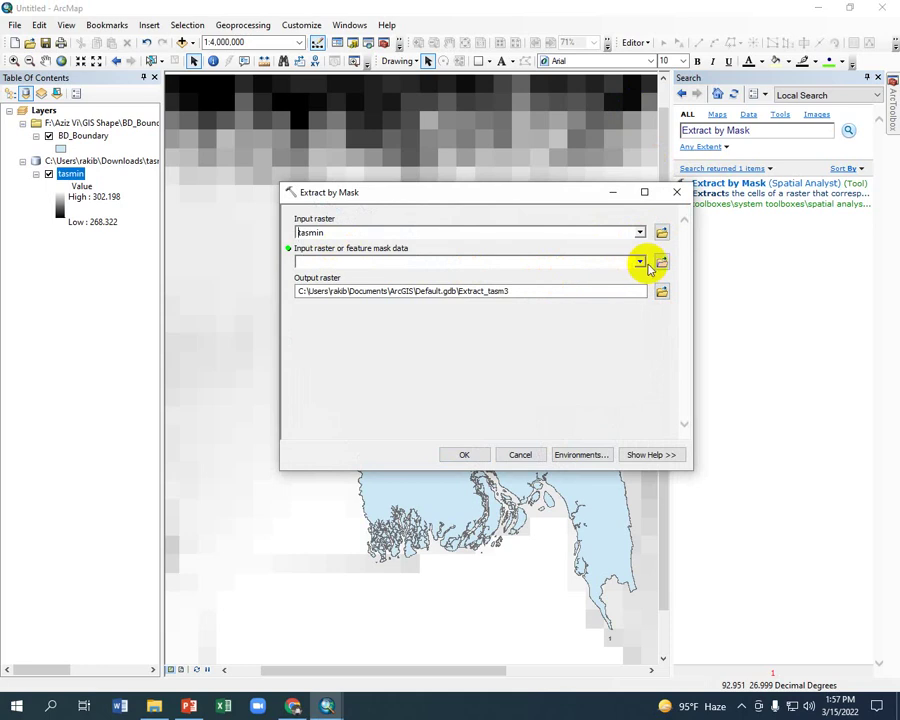
left_click(639, 262)
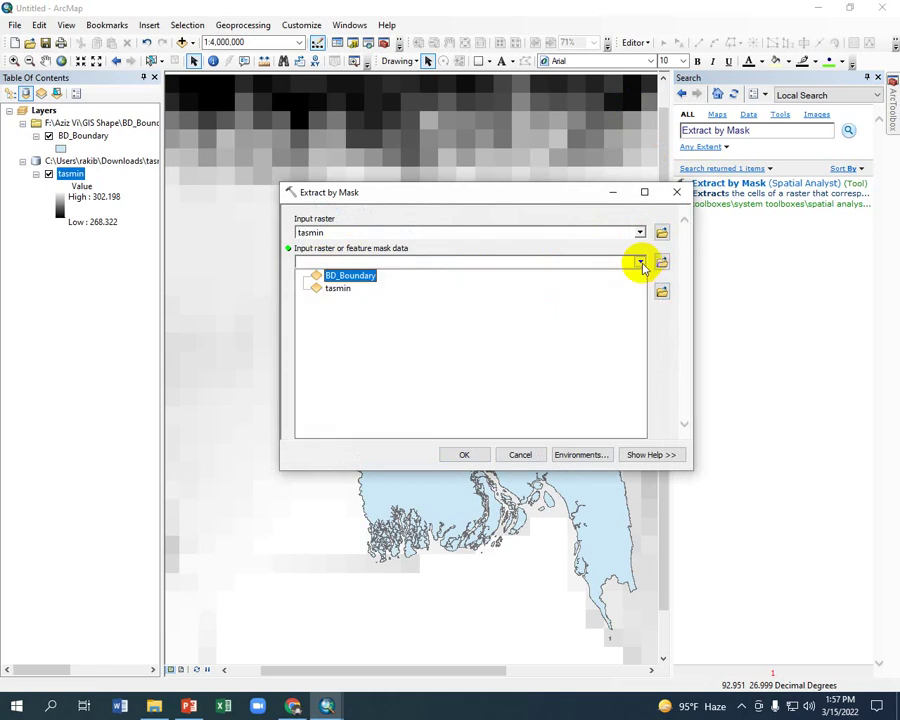
left_click(369, 279)
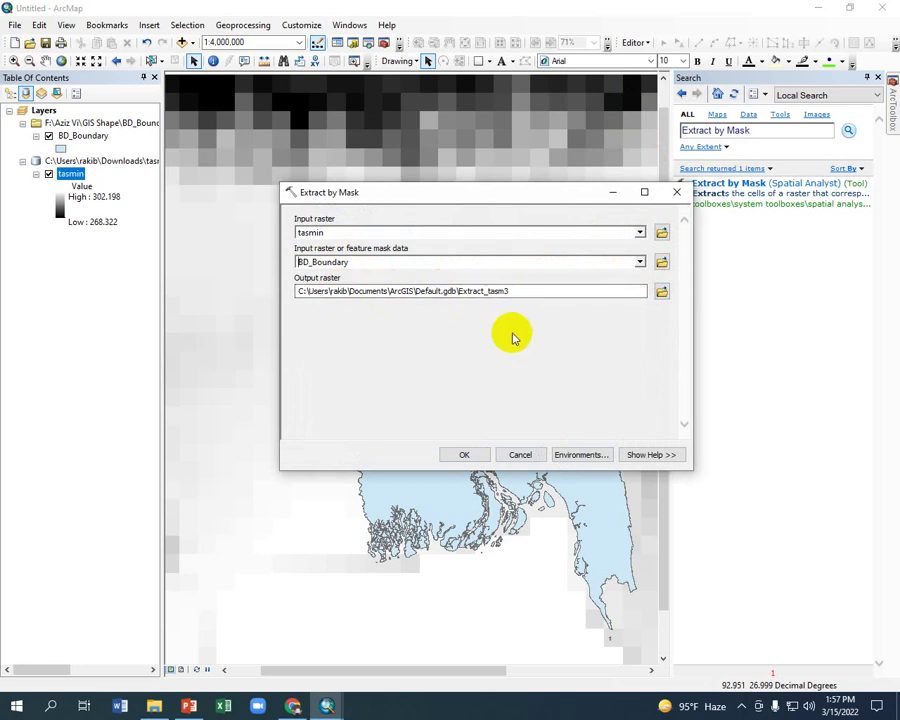
left_click(465, 455)
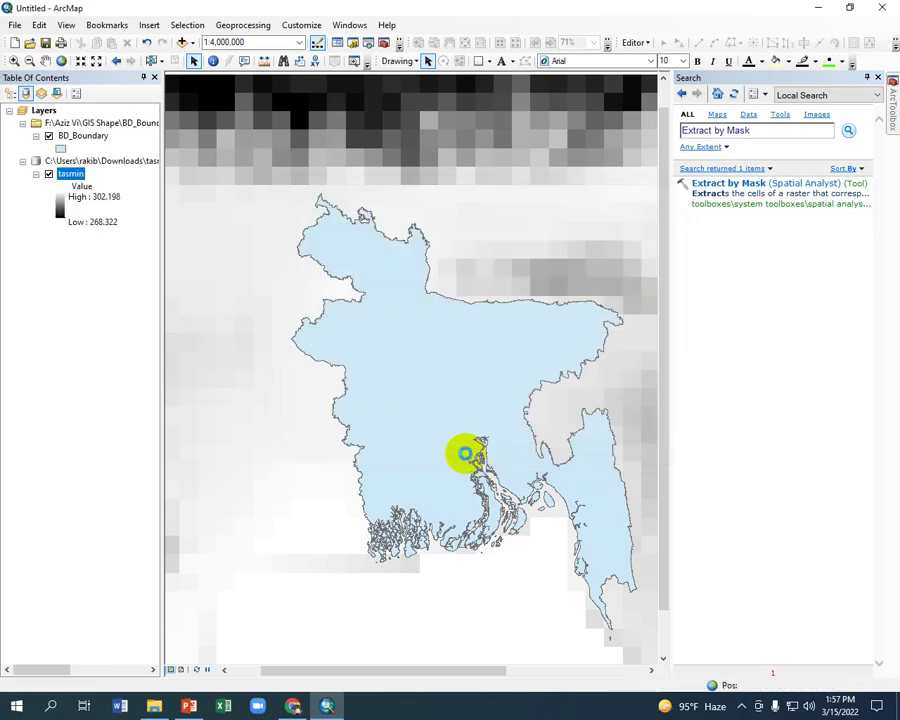
Step: Hide BD_Boundary and identify Extract_tasm3 pixel values such as 299.089172 and 298.431396
left_click(878, 78)
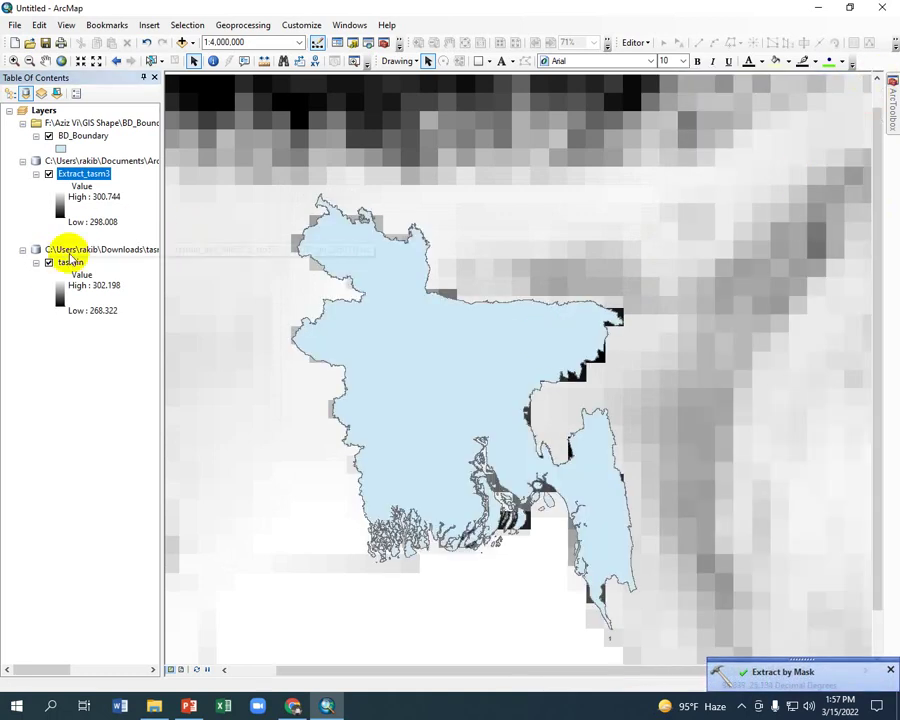
left_click(37, 262)
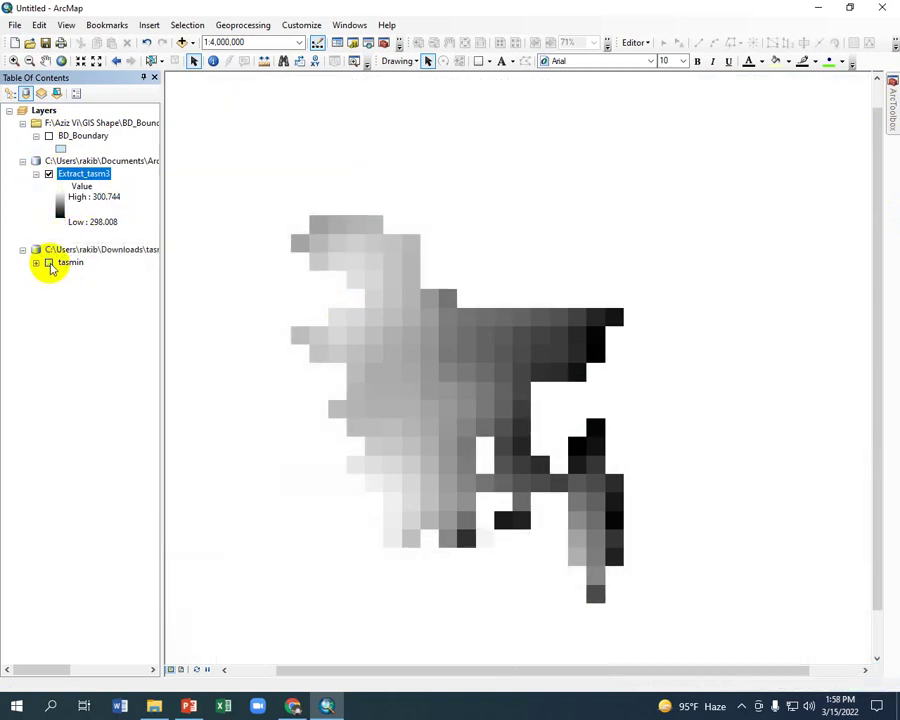
left_click(213, 62)
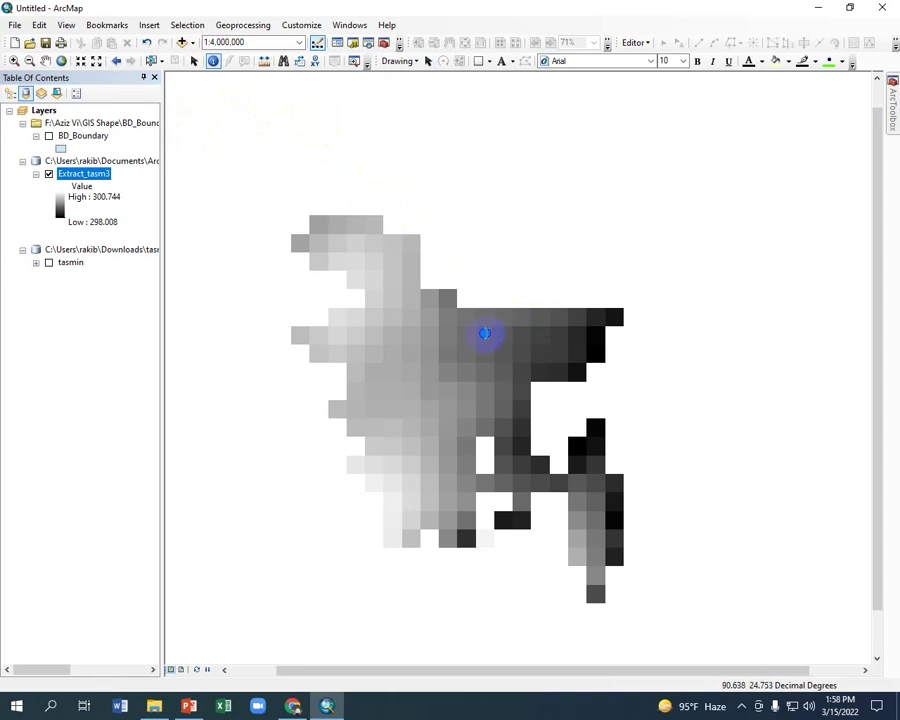
left_click(484, 332)
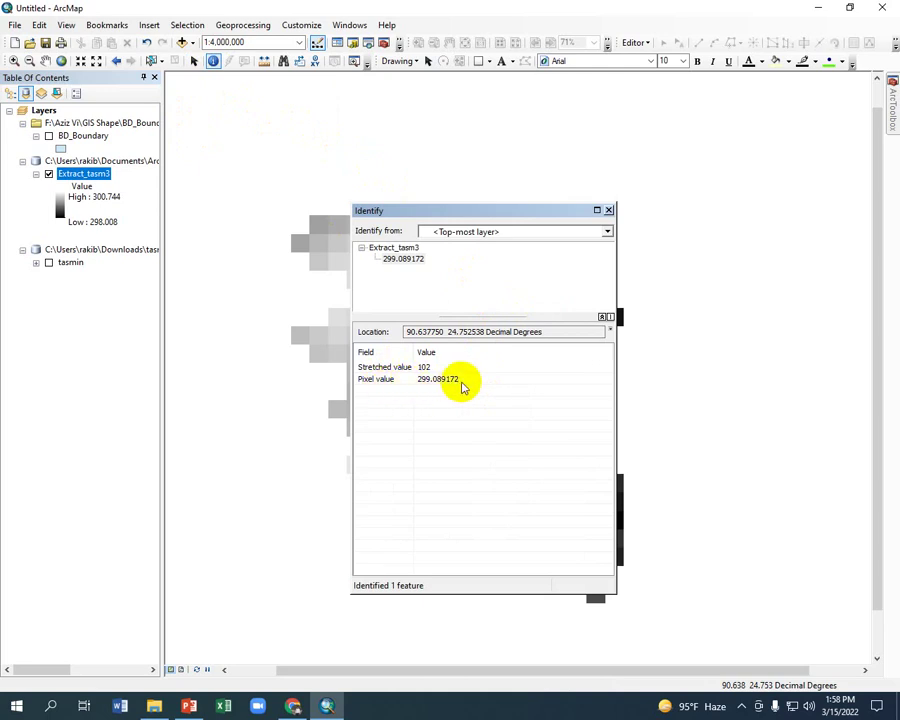
left_click(608, 210)
left_click_drag(580, 290, 519, 444)
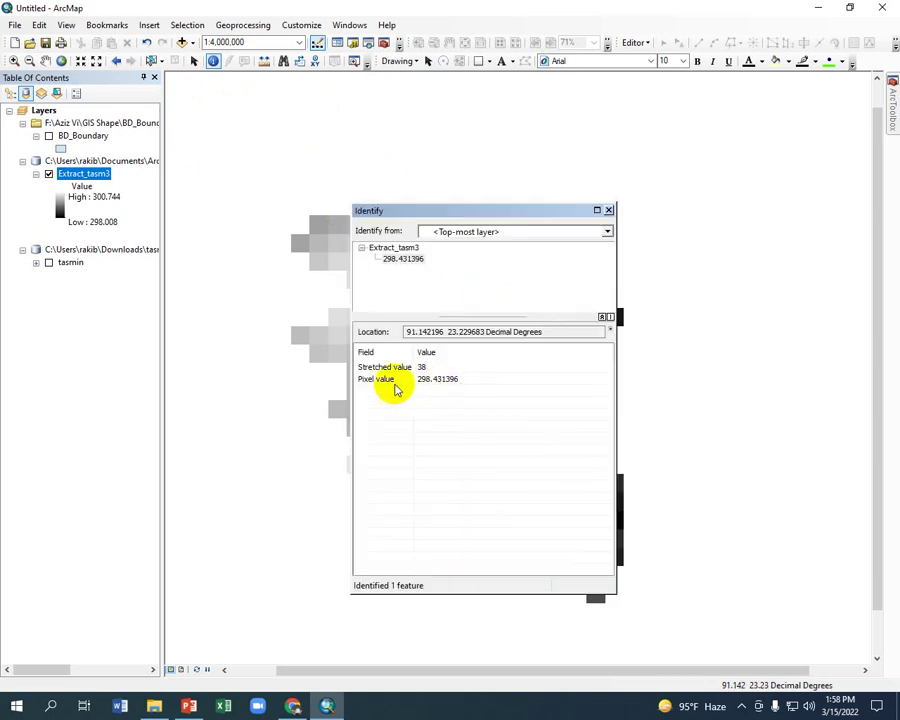
left_click(607, 211)
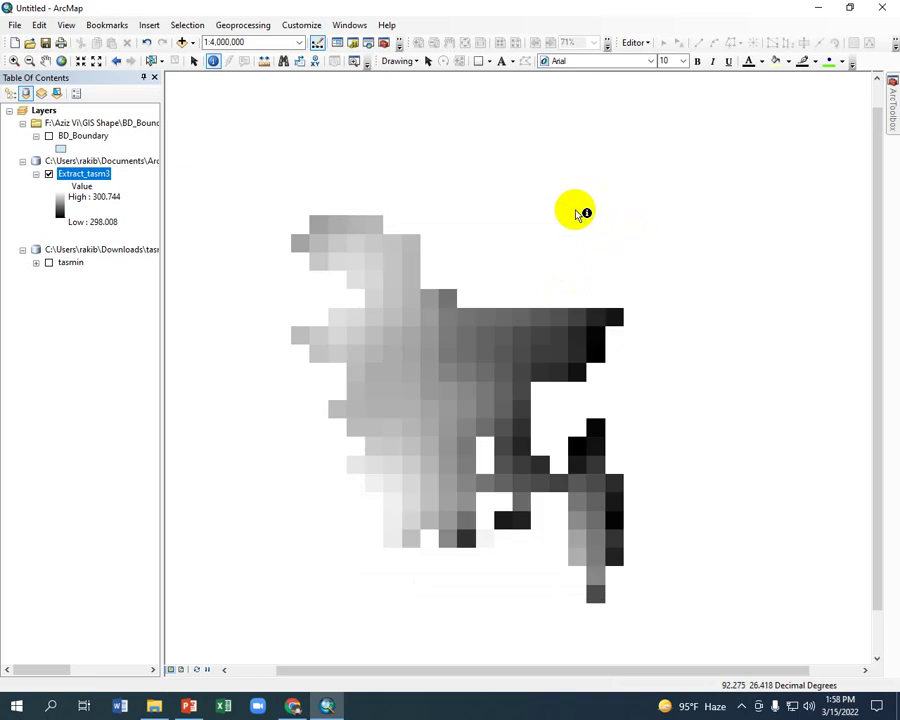
Step: Symbolize Extract_tasm3 as 5 Natural Breaks classes with a blue-yellow-red colour ramp
right_click(110, 176)
left_click(163, 383)
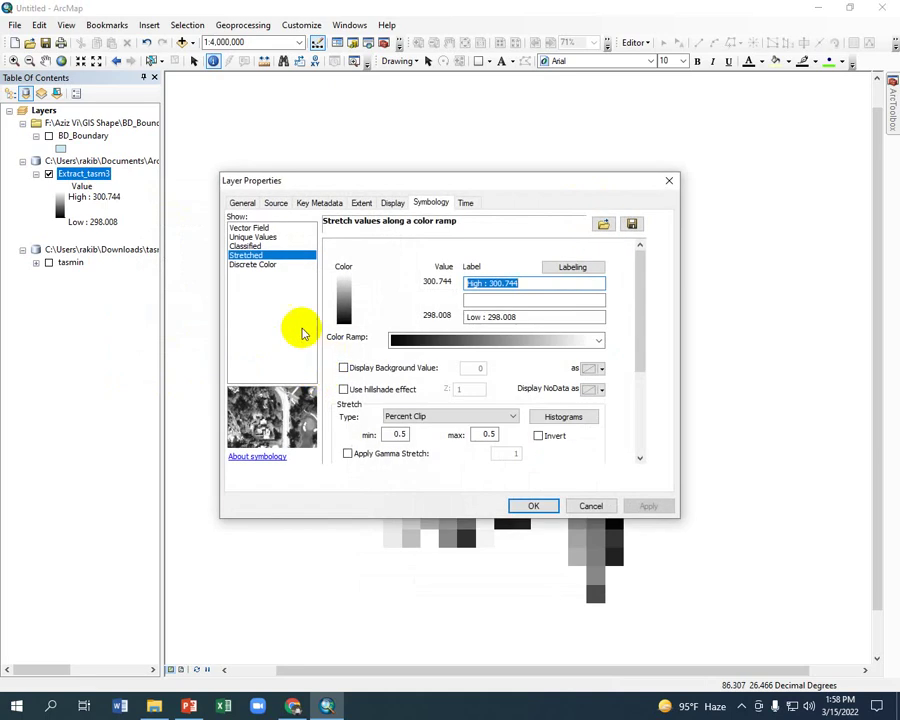
left_click(250, 245)
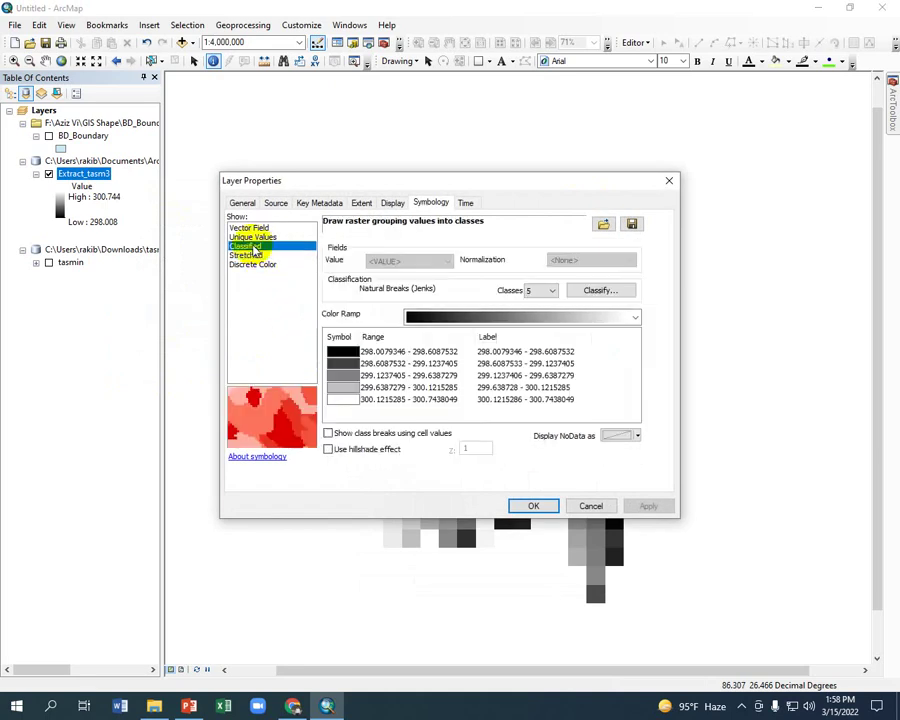
left_click(550, 293)
left_click(530, 324)
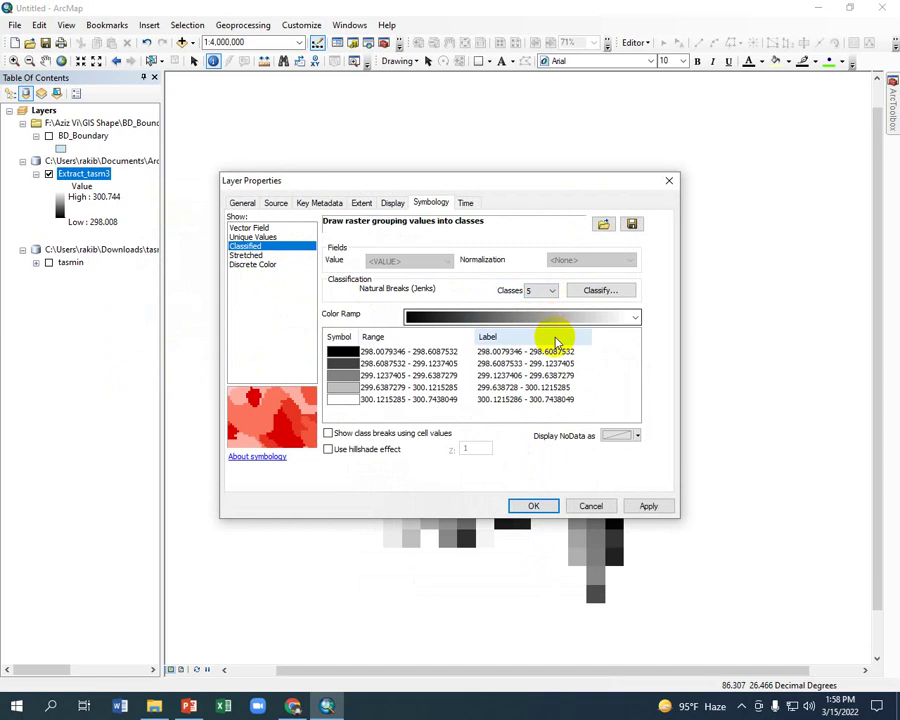
left_click(633, 316)
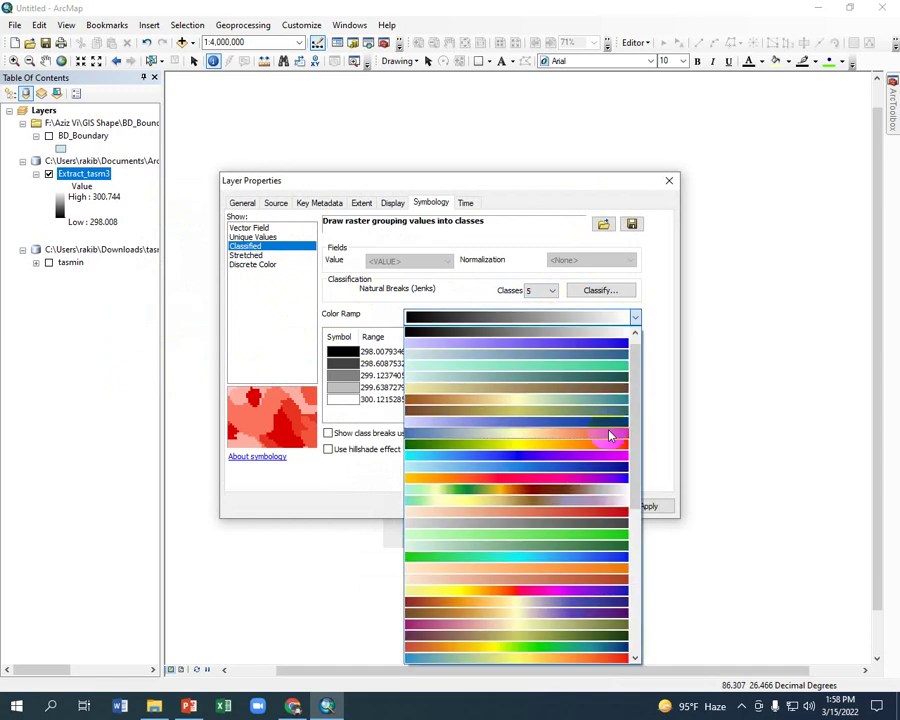
left_click(611, 435)
left_click(648, 507)
left_click(536, 506)
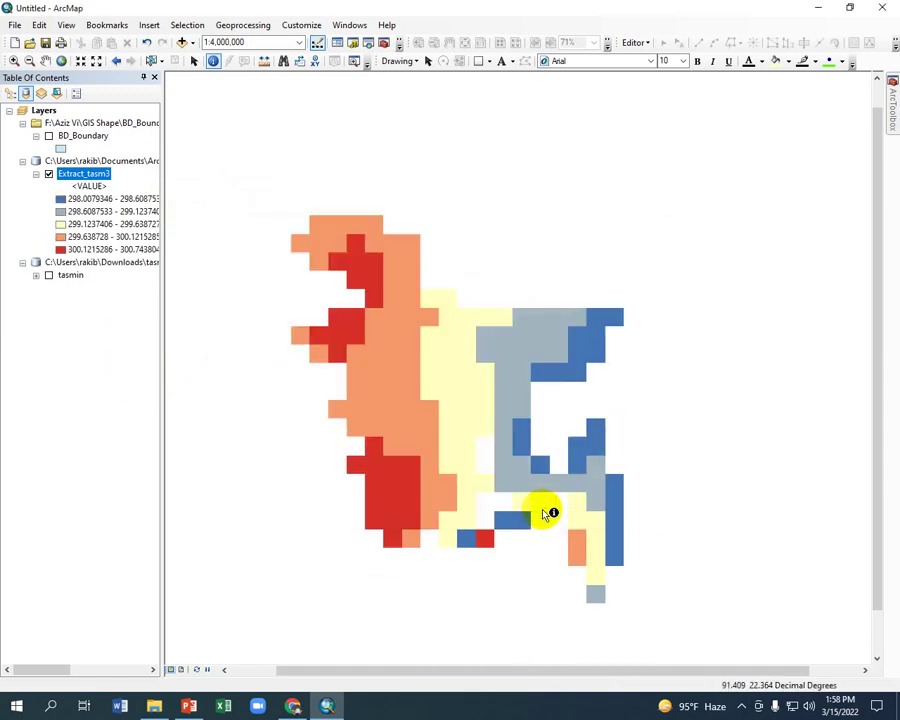
Step: Turn BD_Boundary back on and give it the Hollow fill symbol
left_click(48, 137)
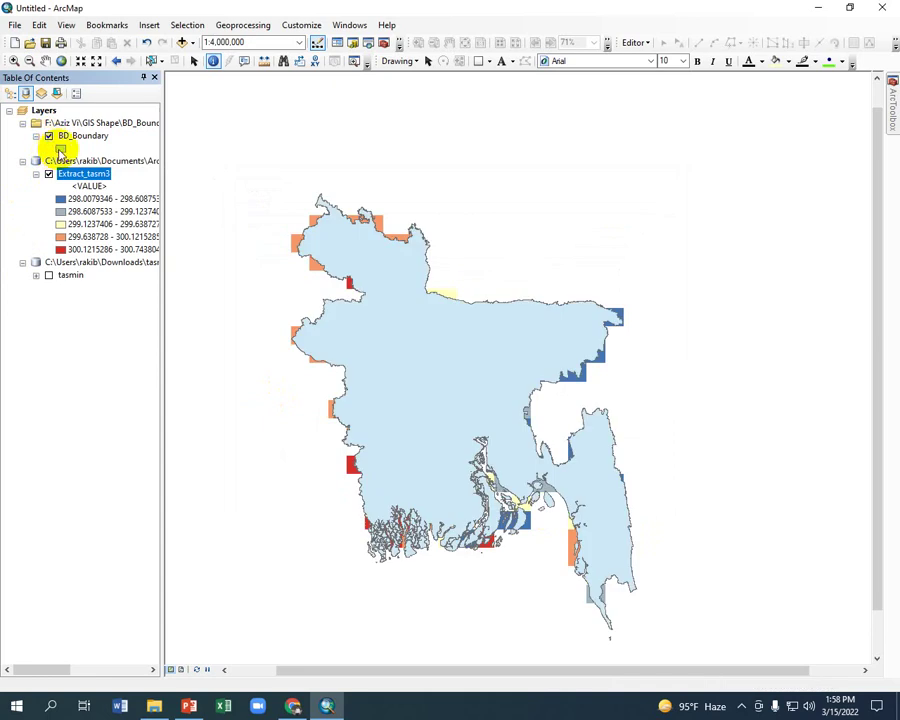
left_click(59, 148)
left_click(315, 416)
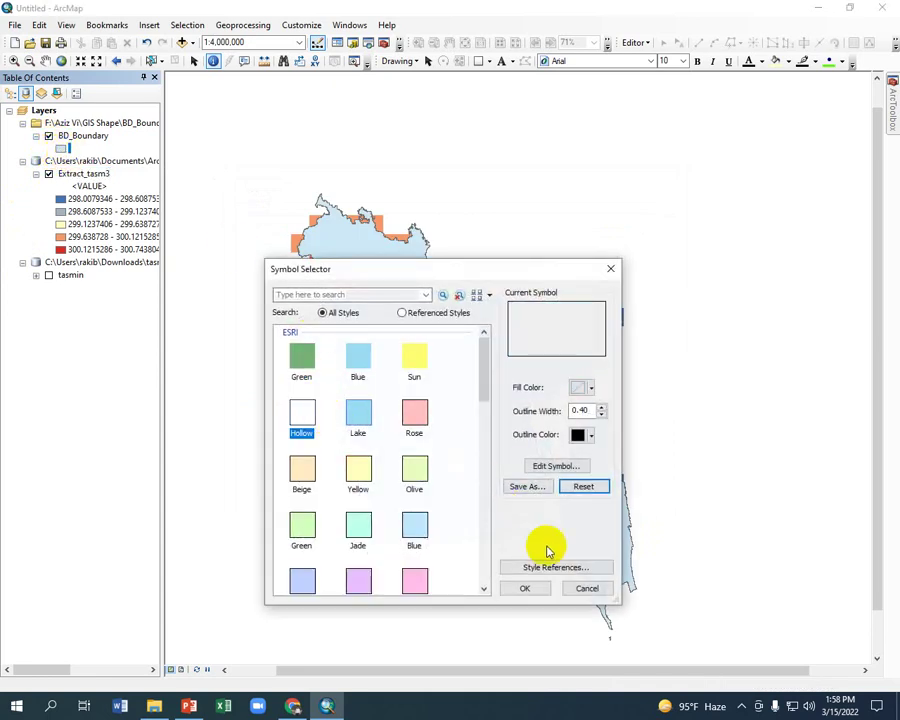
left_click(527, 587)
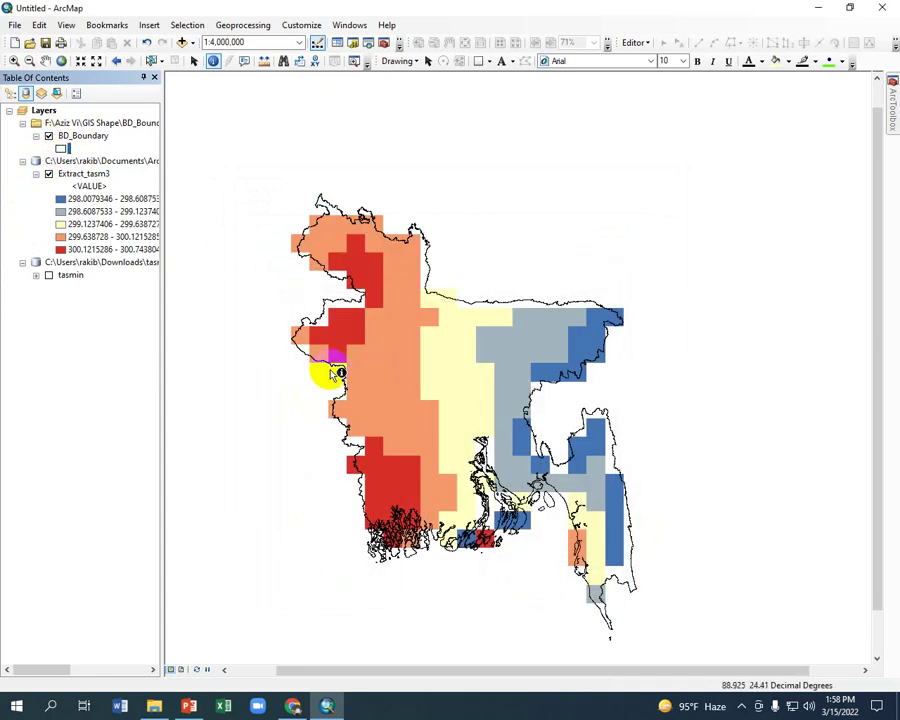